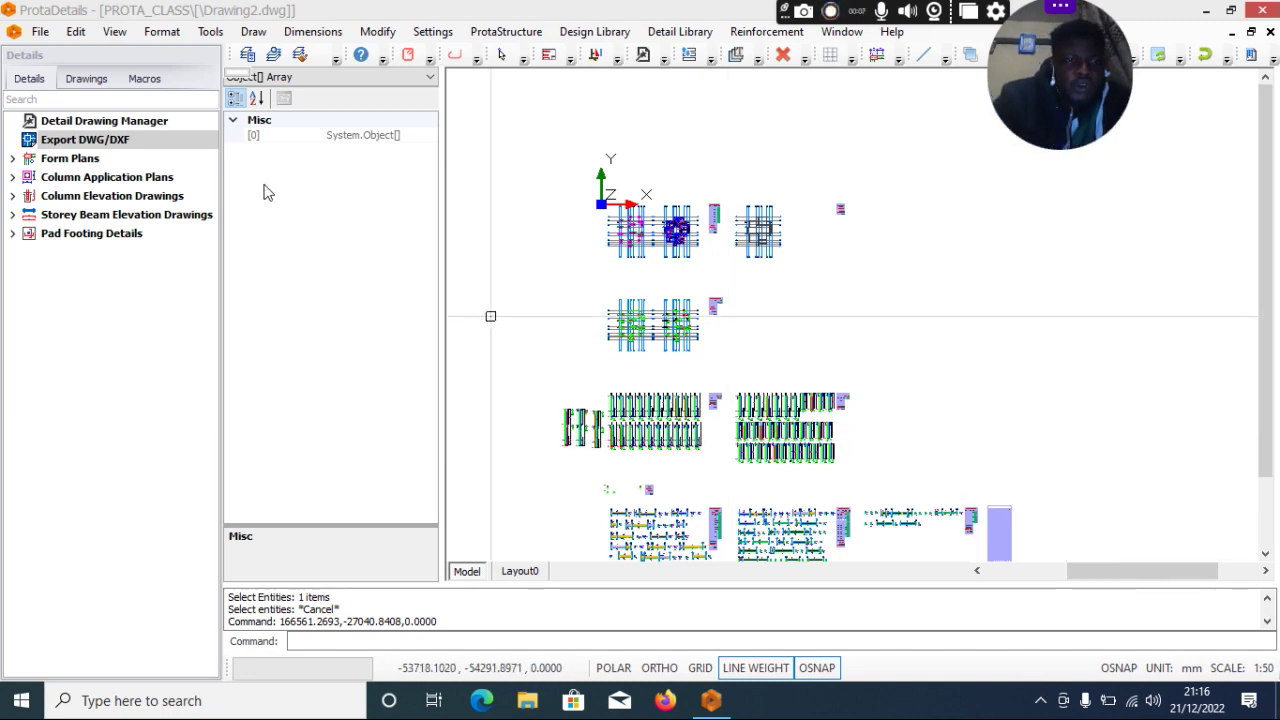
Look over the plan, column and beam detail drawings arranged in Drawing2.dwg.
click(104, 121)
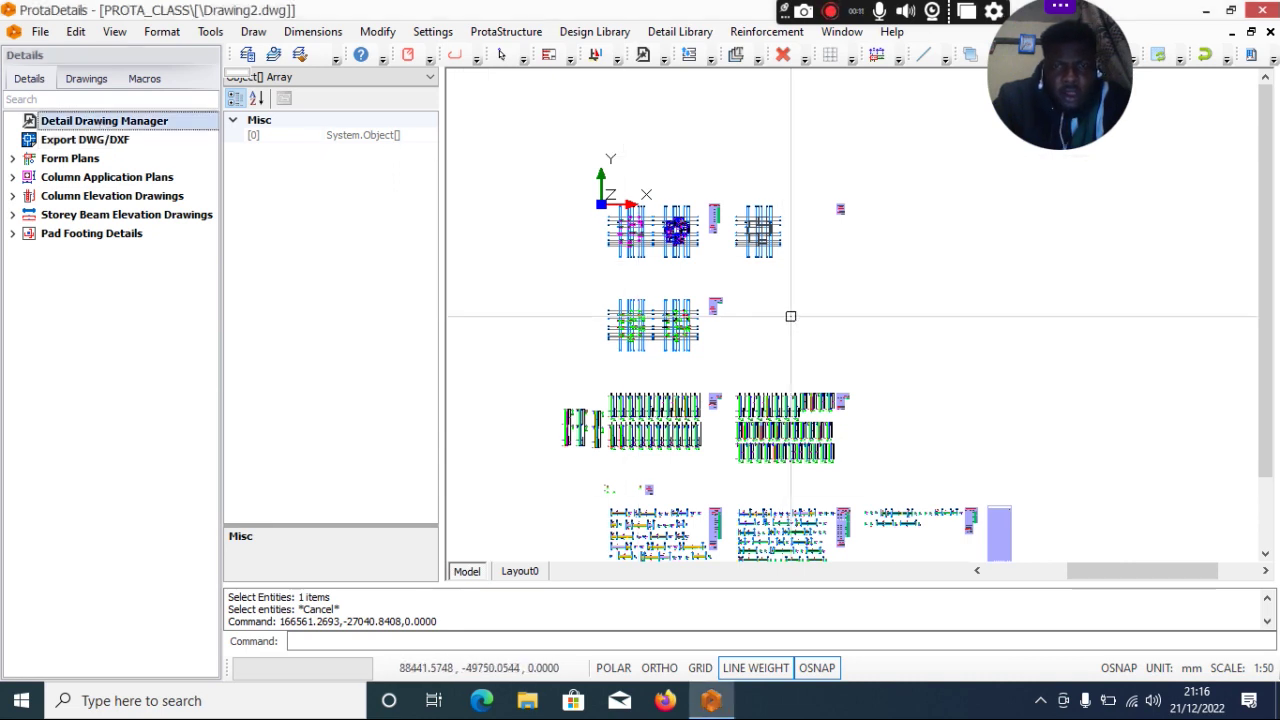
scroll(760, 335, up, 2)
scroll(773, 382, down, 2)
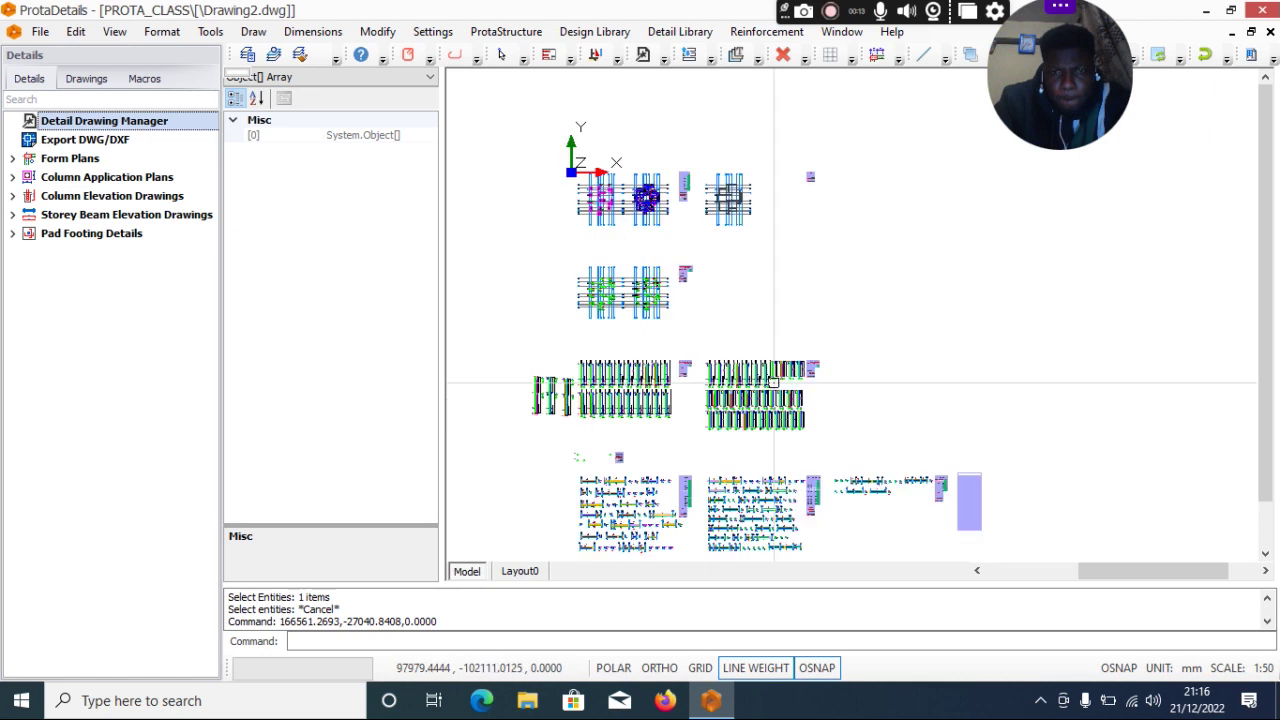
scroll(677, 320, up, 5)
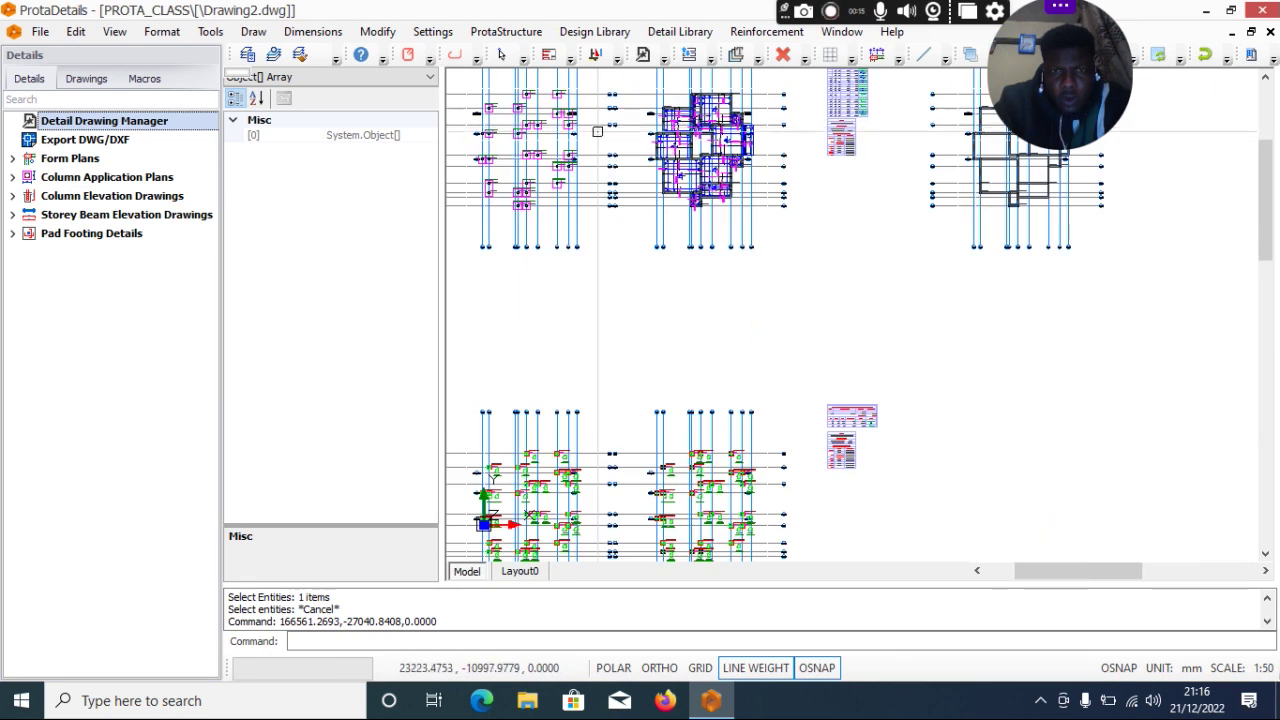
scroll(597, 131, down, 2)
scroll(520, 200, down, 1)
scroll(455, 220, up, 1)
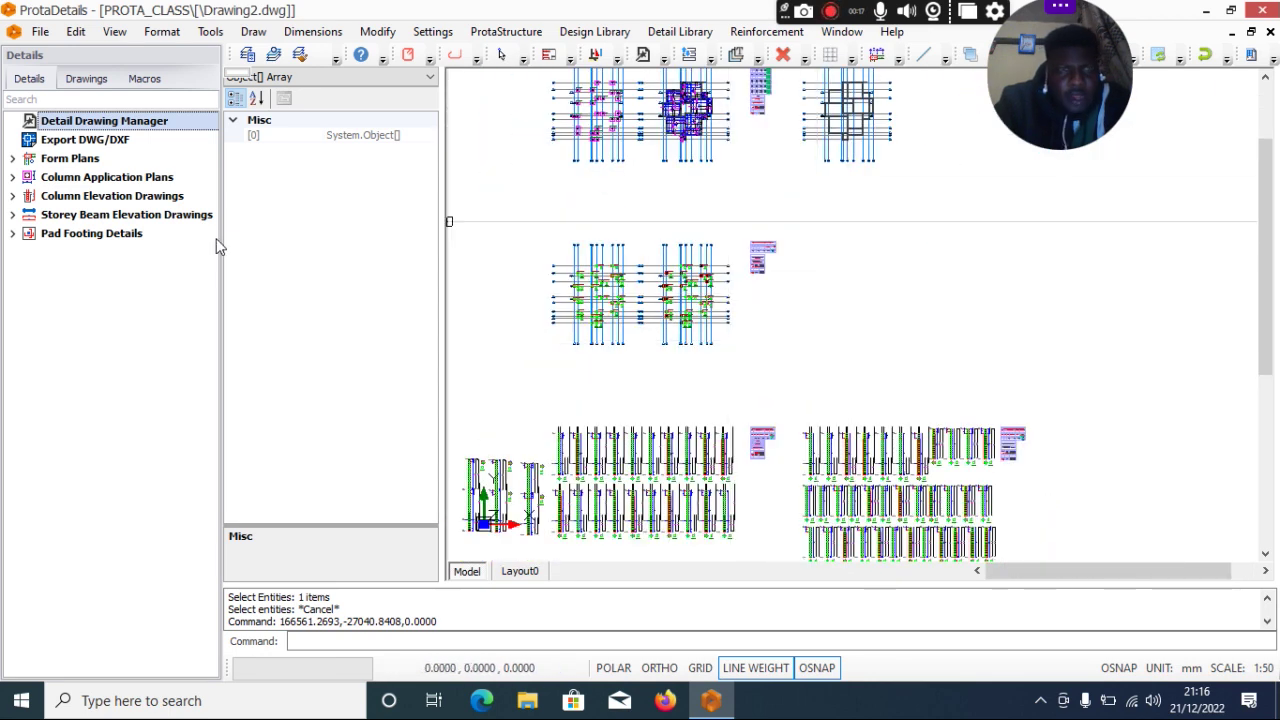
Export Drawing2.dwg in DWG2007 version to the ExportedDrawings folder, overwriting the existing file of the same name.
click(70, 142)
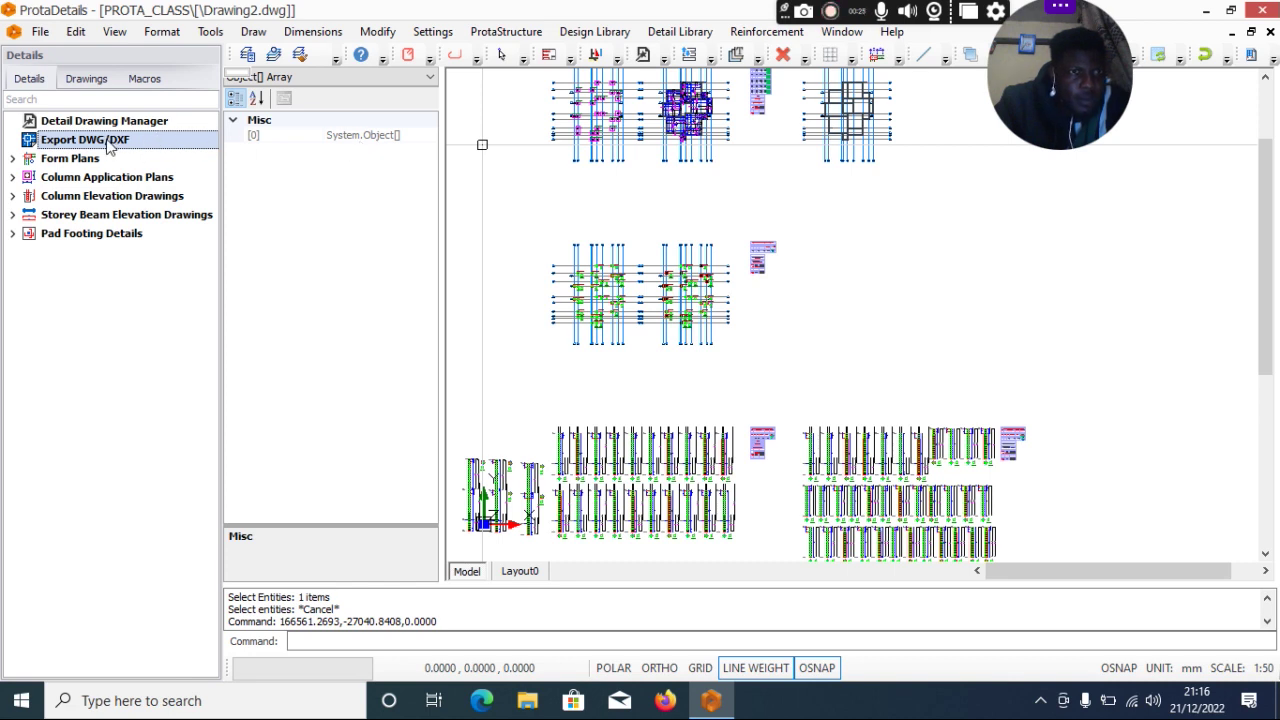
right_click(105, 146)
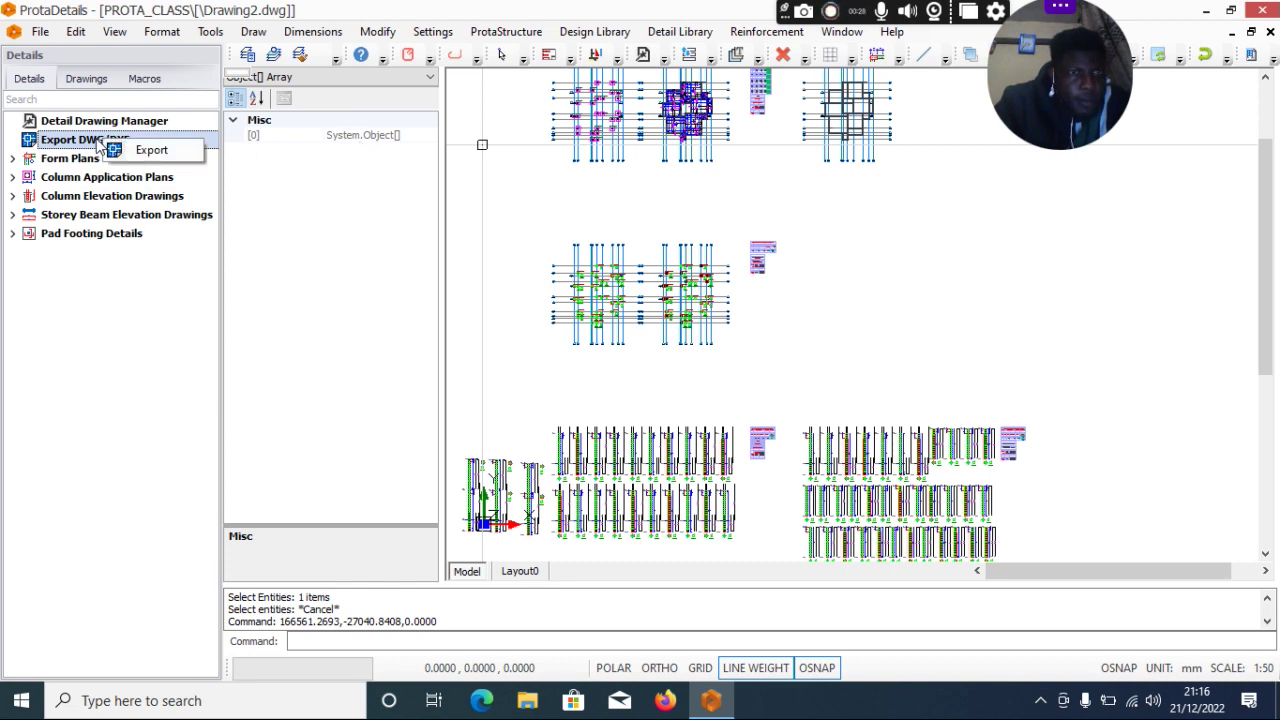
click(150, 151)
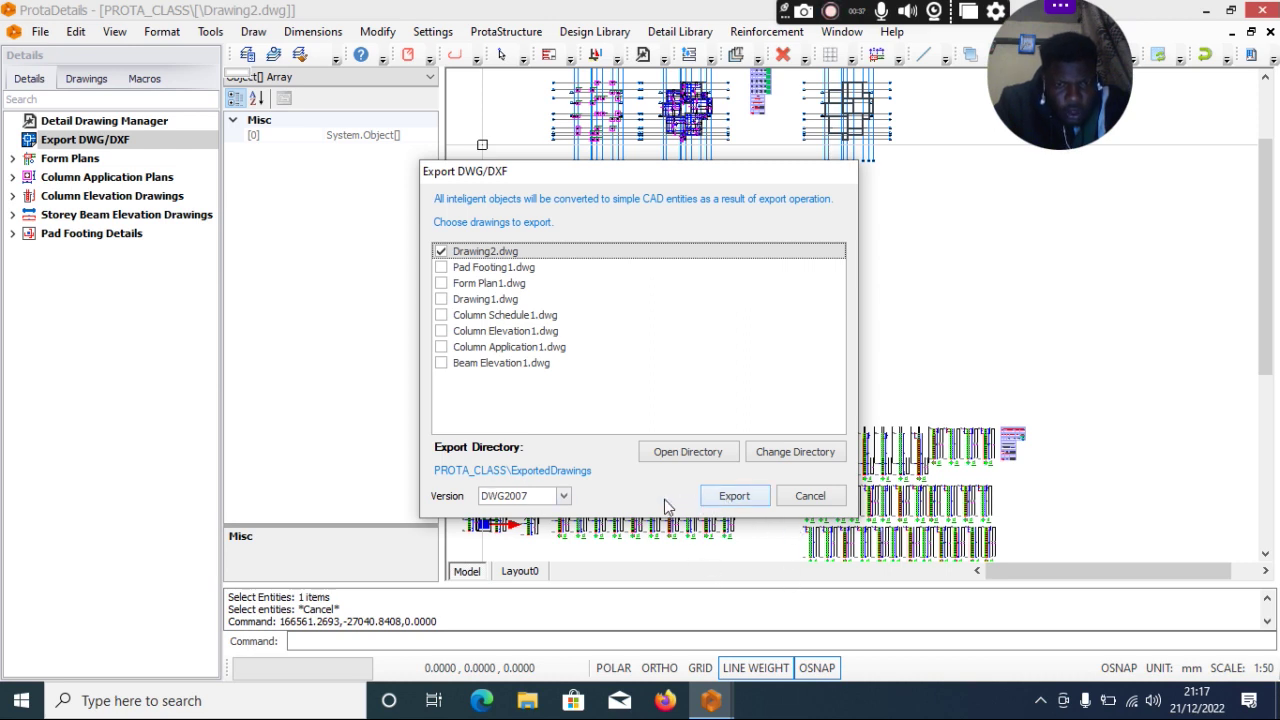
click(566, 497)
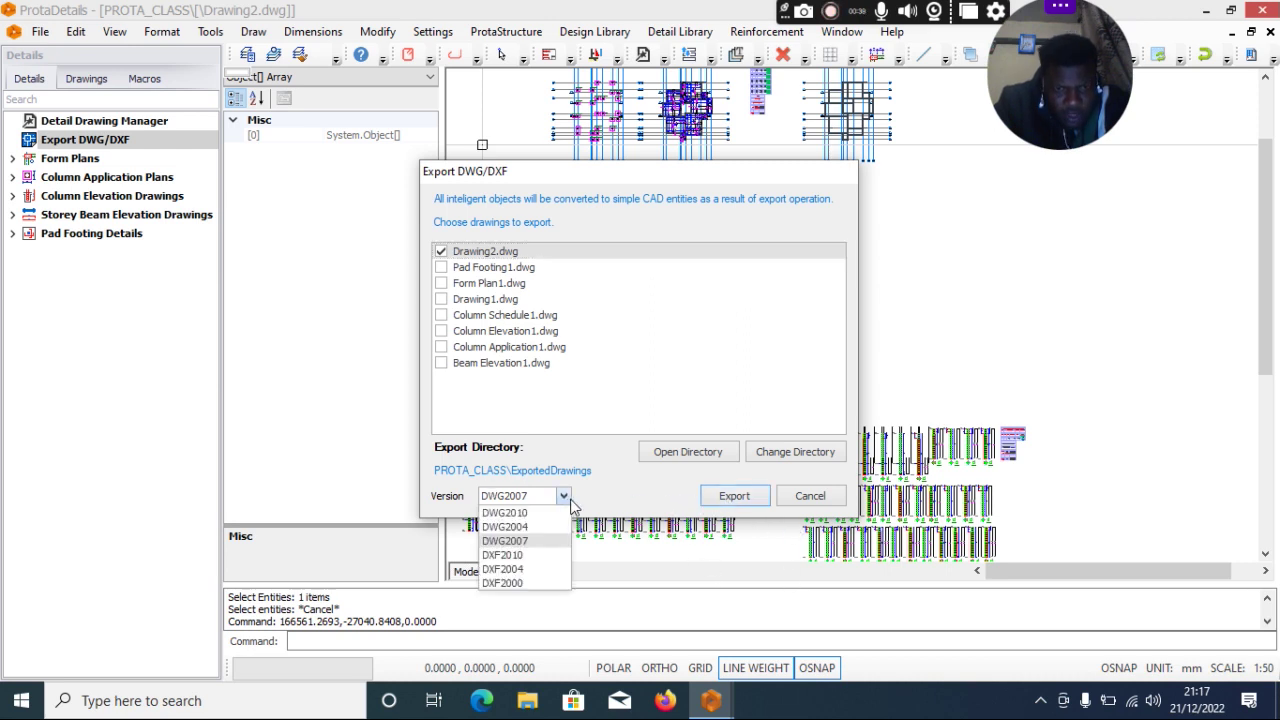
click(527, 541)
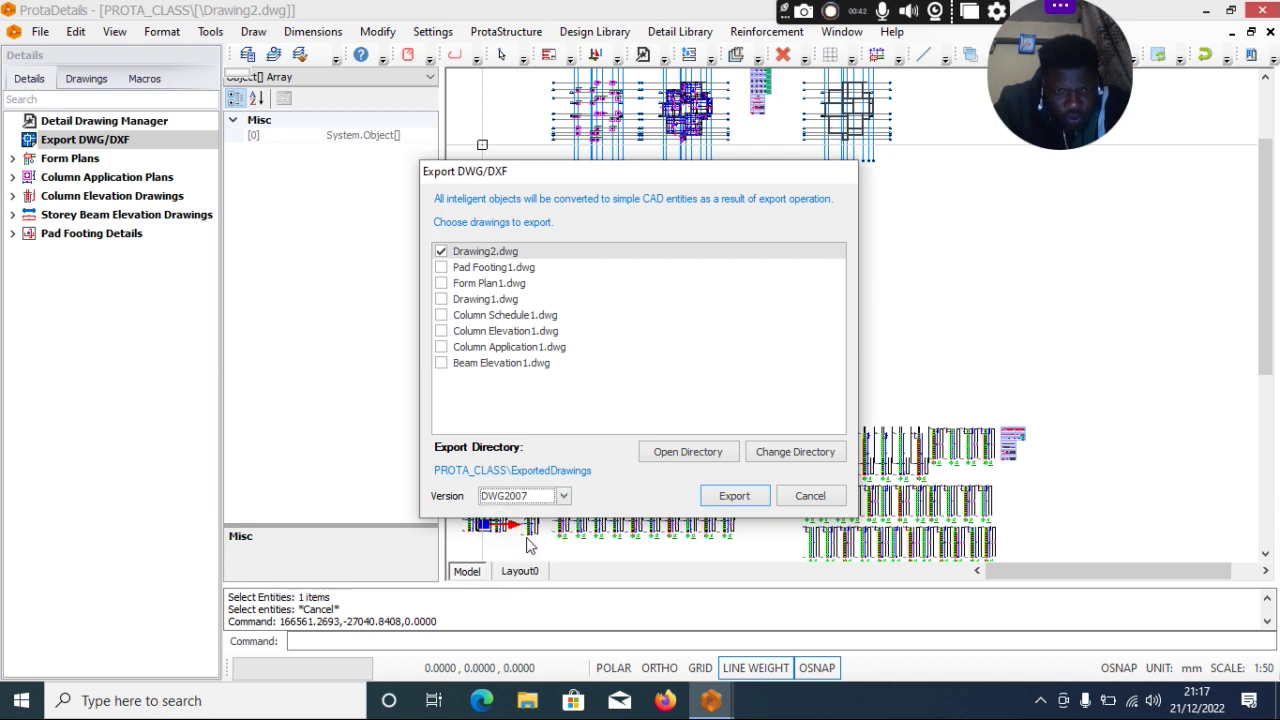
click(735, 496)
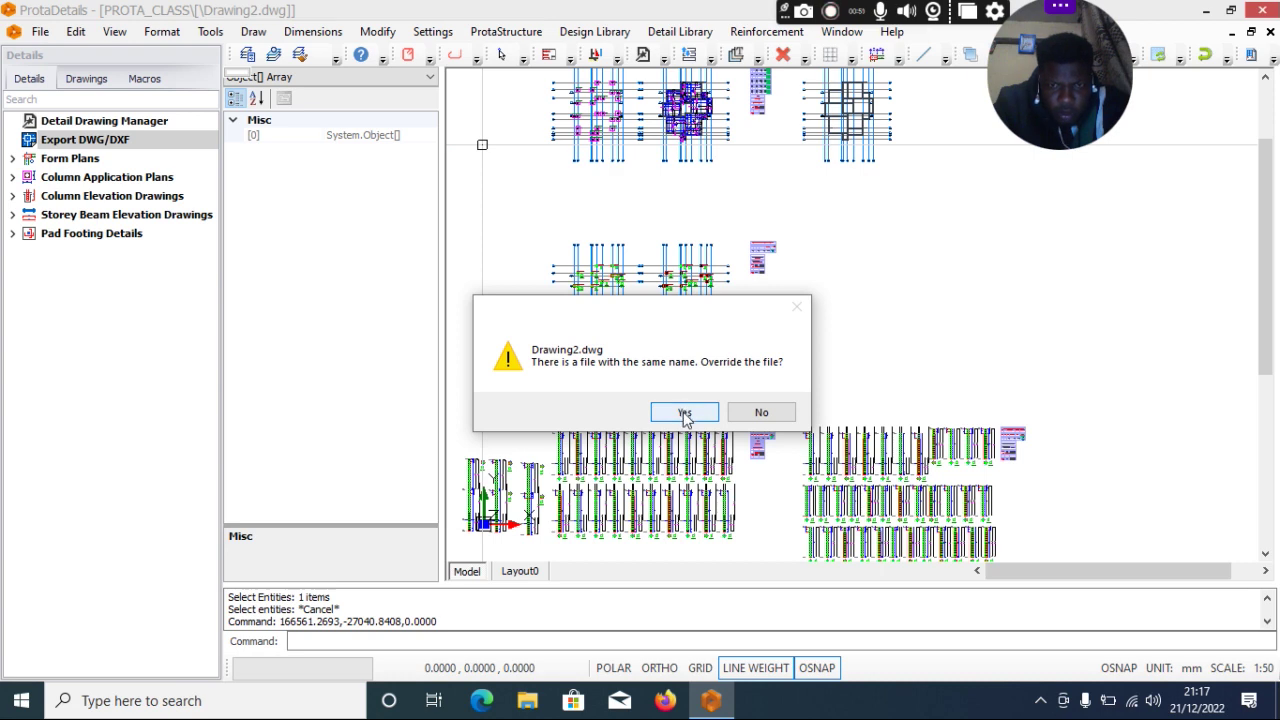
click(686, 416)
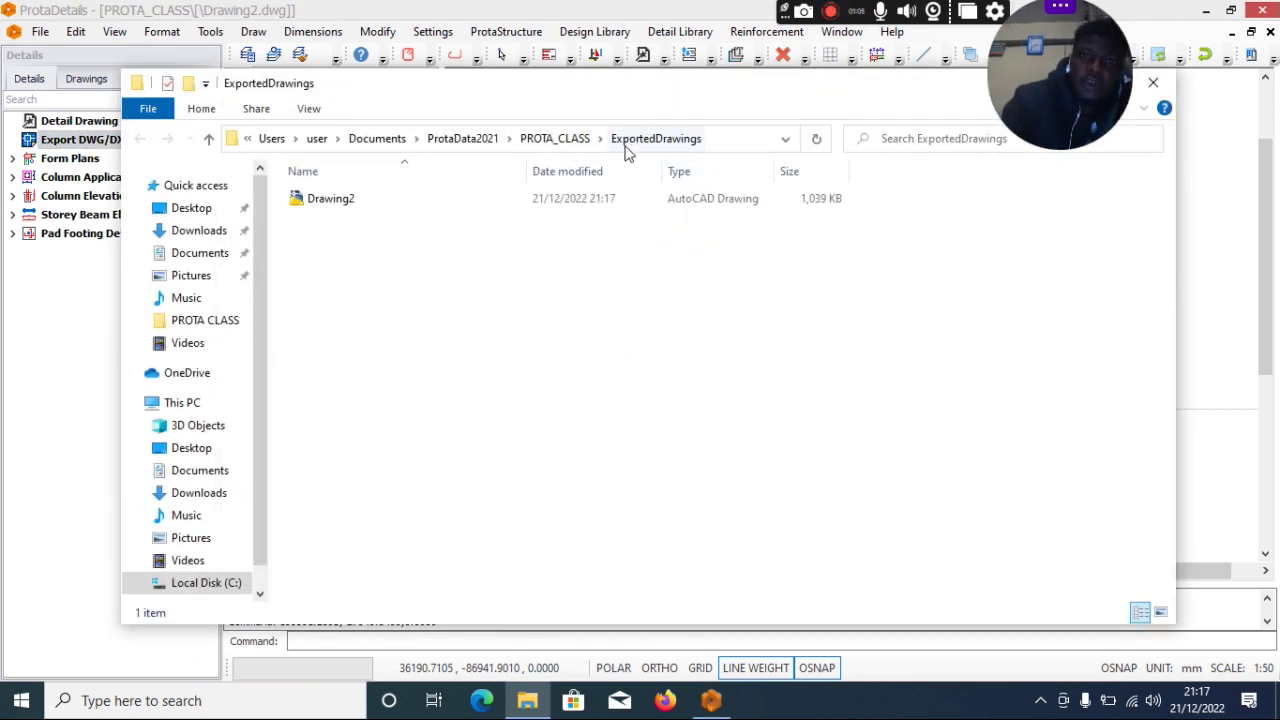
Open the exported Drawing2 file in AutoCAD, accepting the alert about non-Autodesk files.
click(312, 210)
right_click(321, 205)
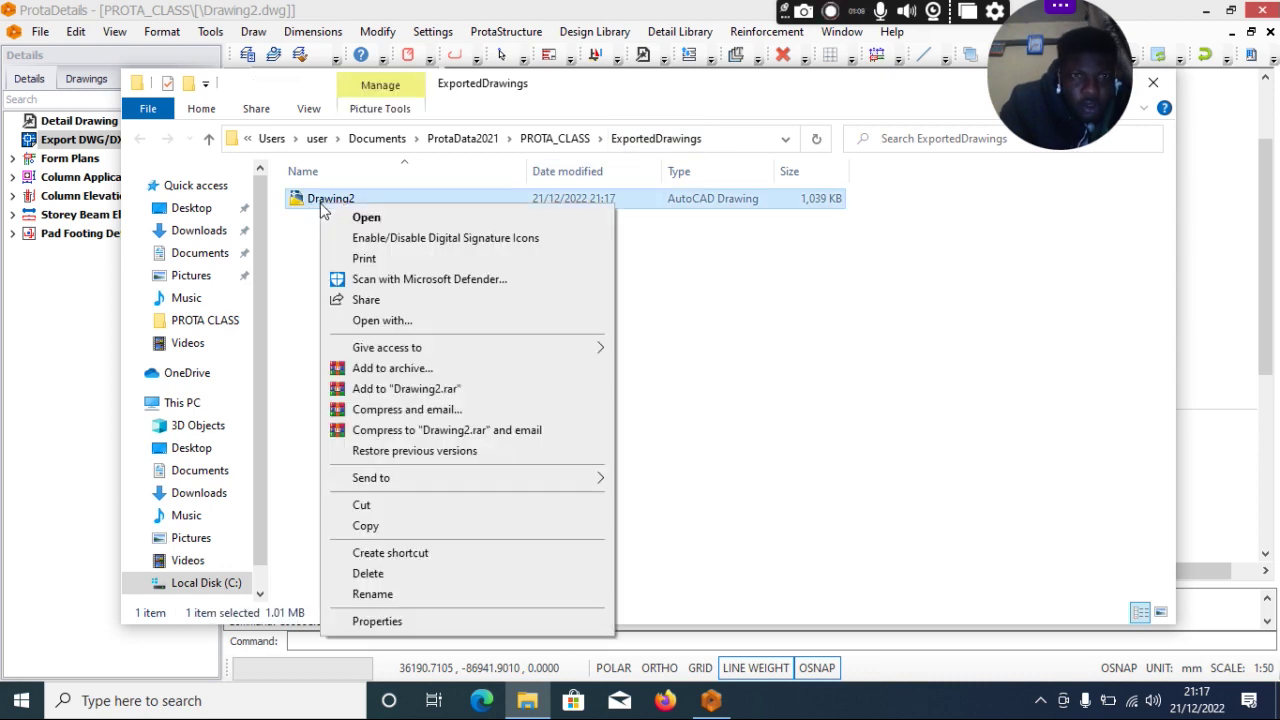
click(391, 218)
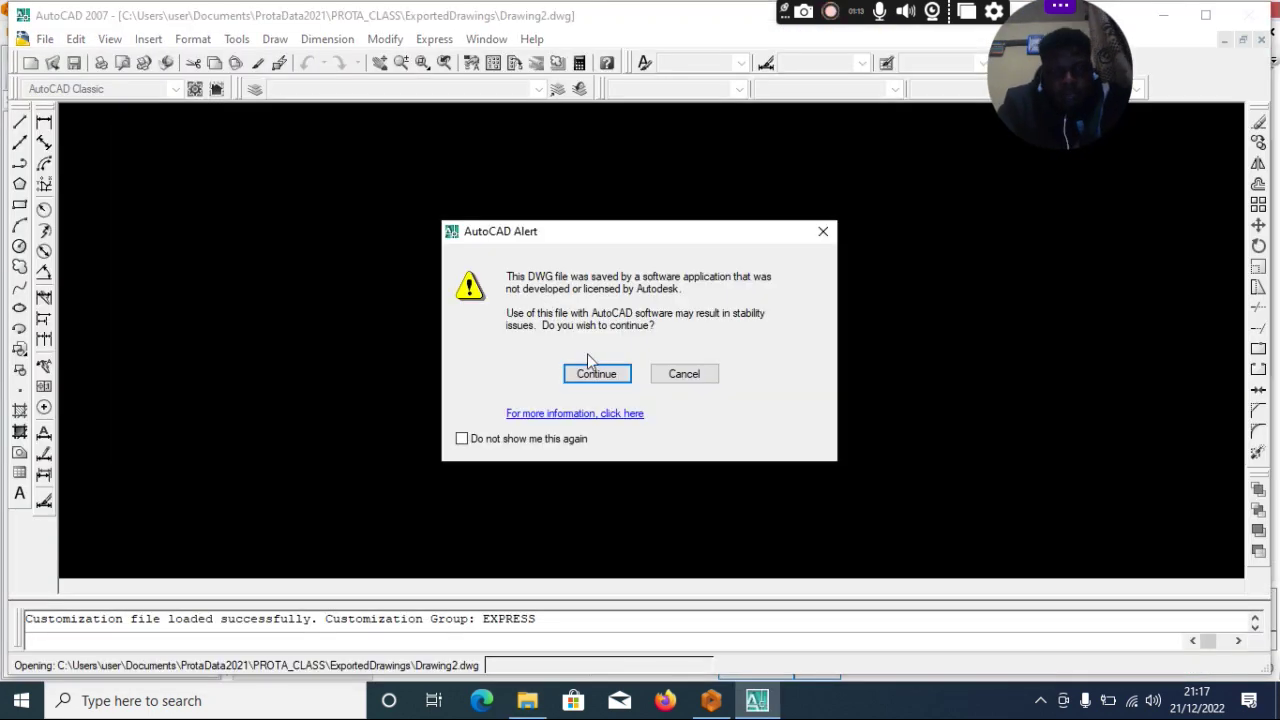
click(594, 374)
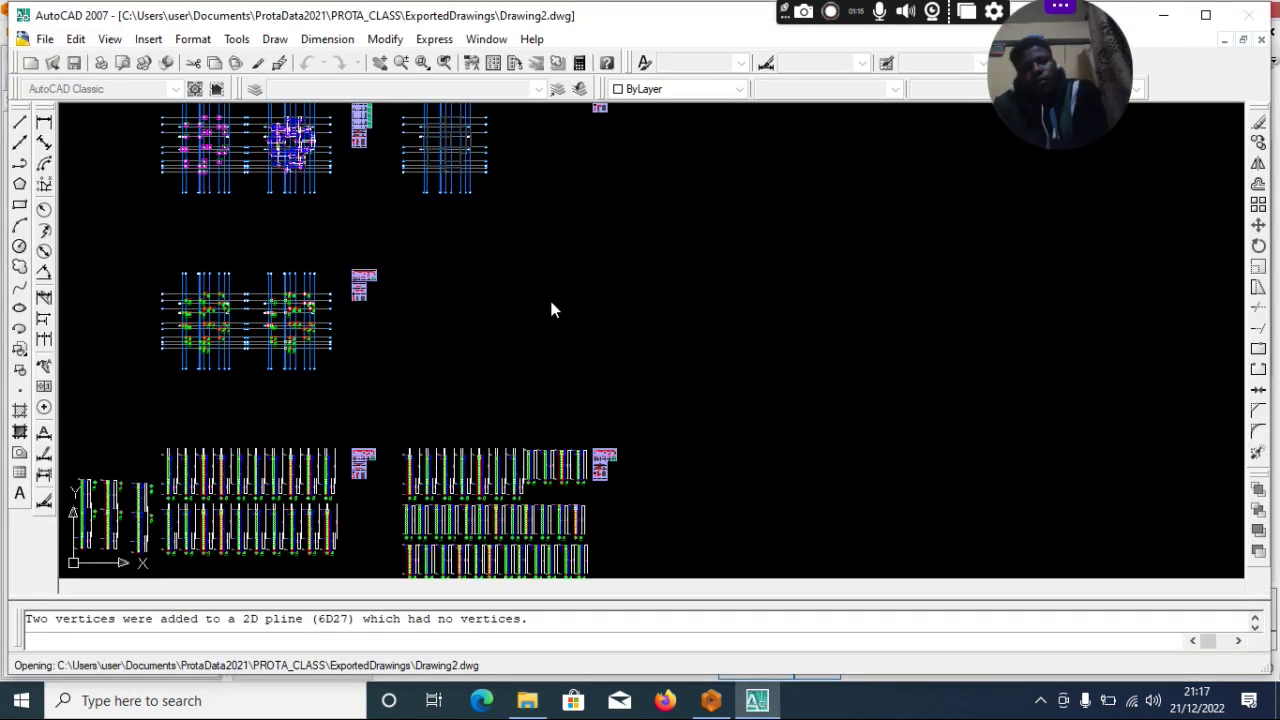
Examine the slab reinforcement bars, labels and line thickness on the floor plan around columns 1C1 and 1C2.
scroll(340, 246, up, 2)
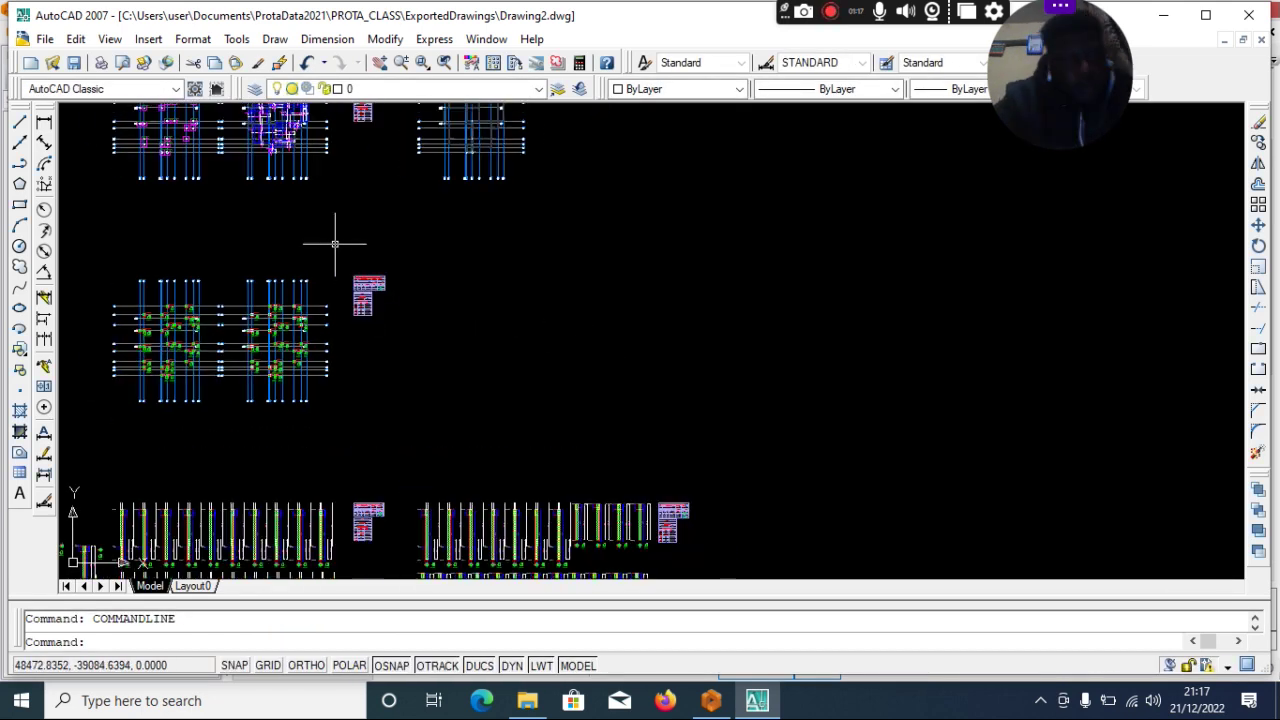
scroll(700, 370, down, 10)
scroll(737, 334, up, 10)
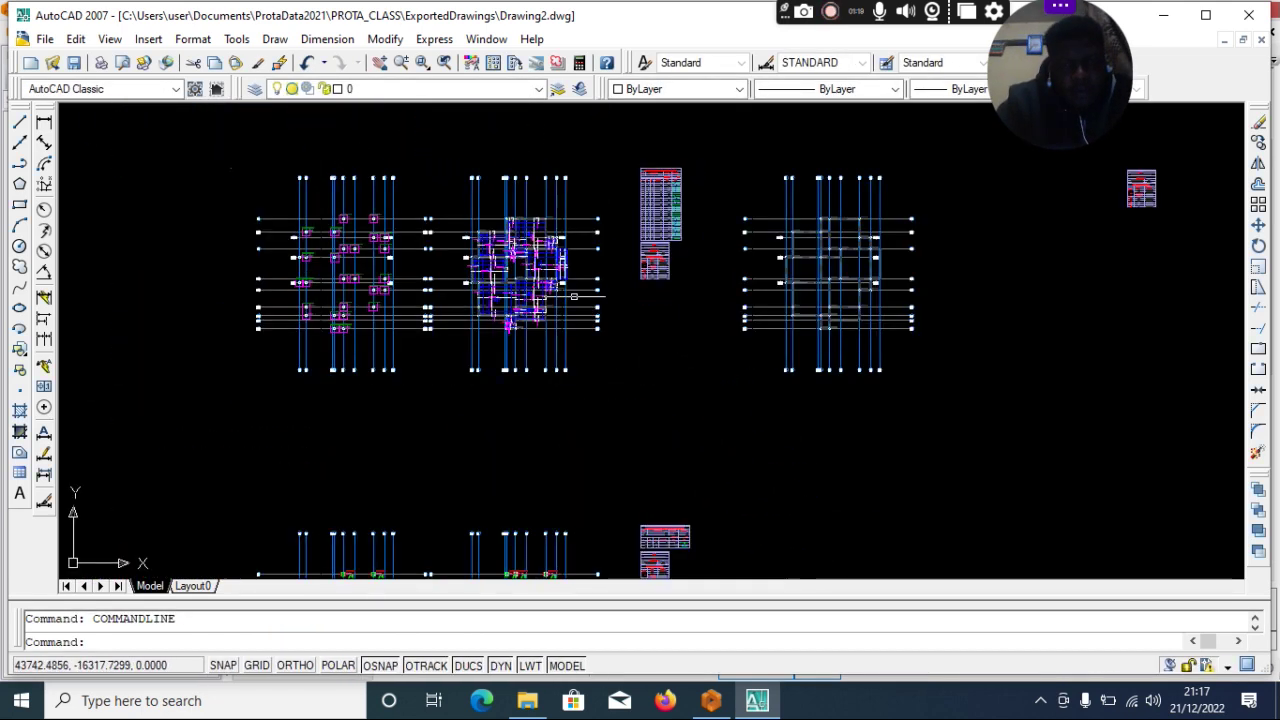
scroll(480, 213, up, 10)
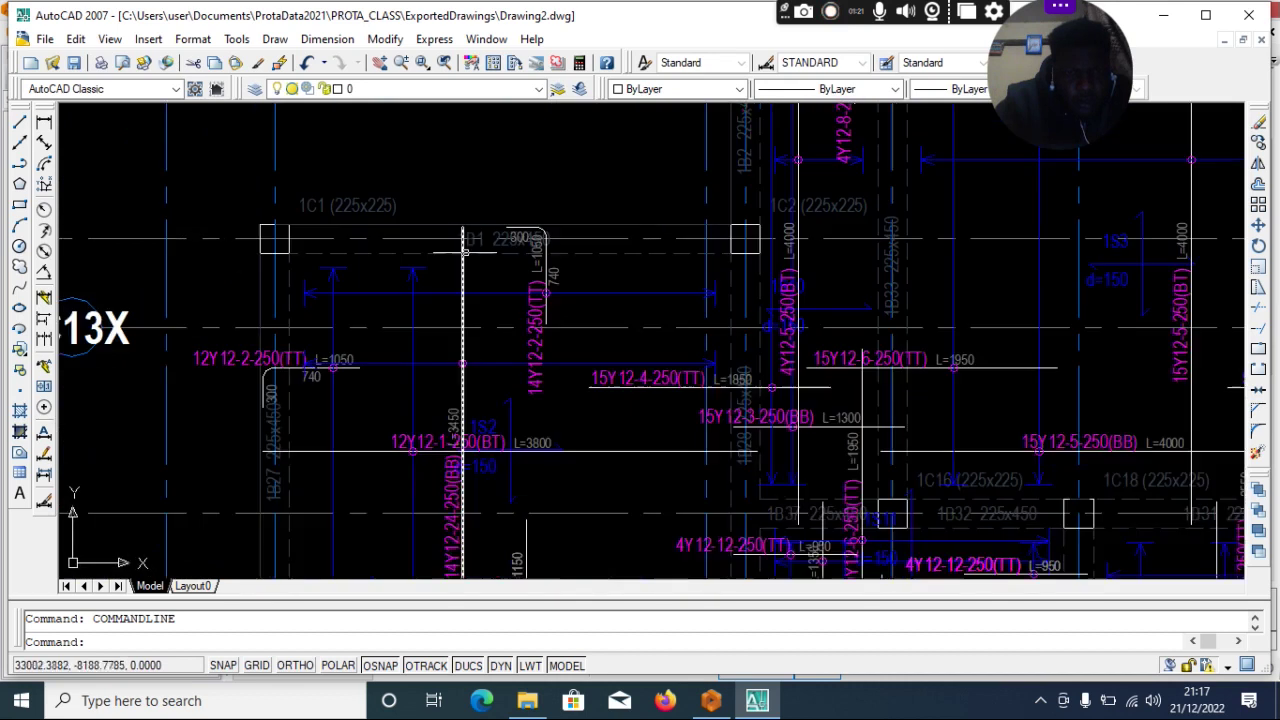
scroll(457, 257, down, 3)
scroll(451, 251, up, 6)
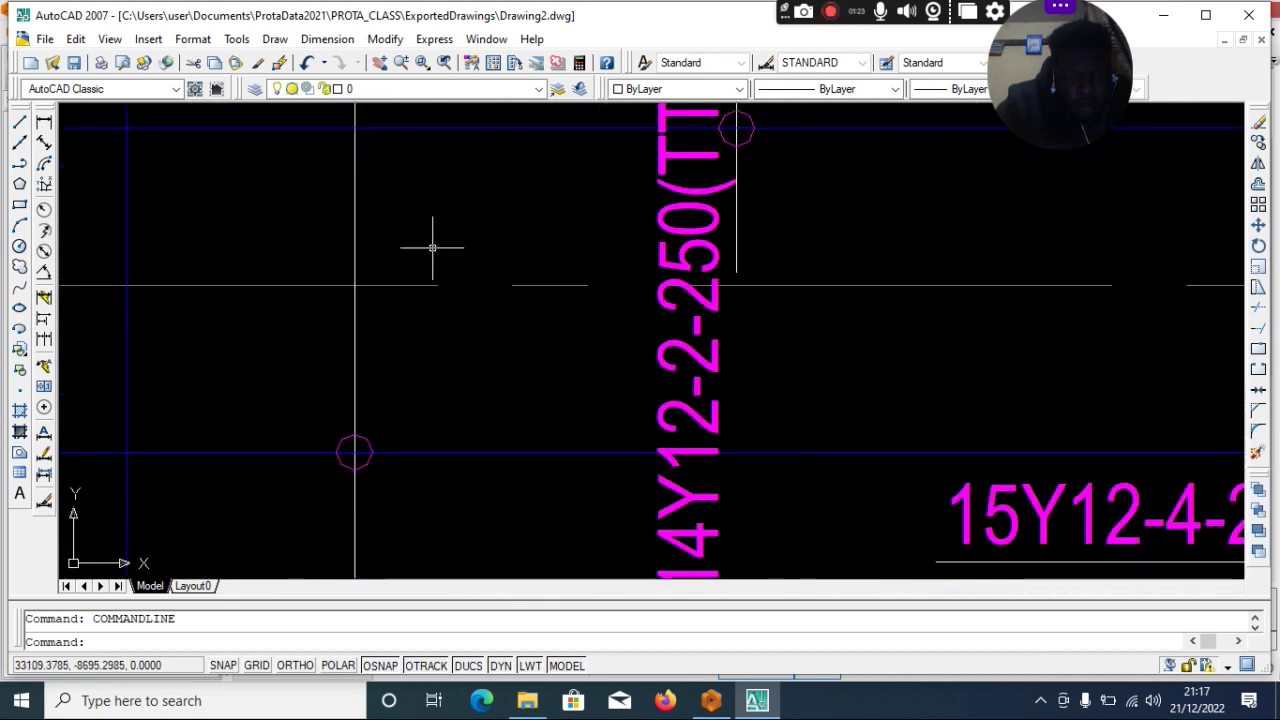
scroll(420, 230, down, 5)
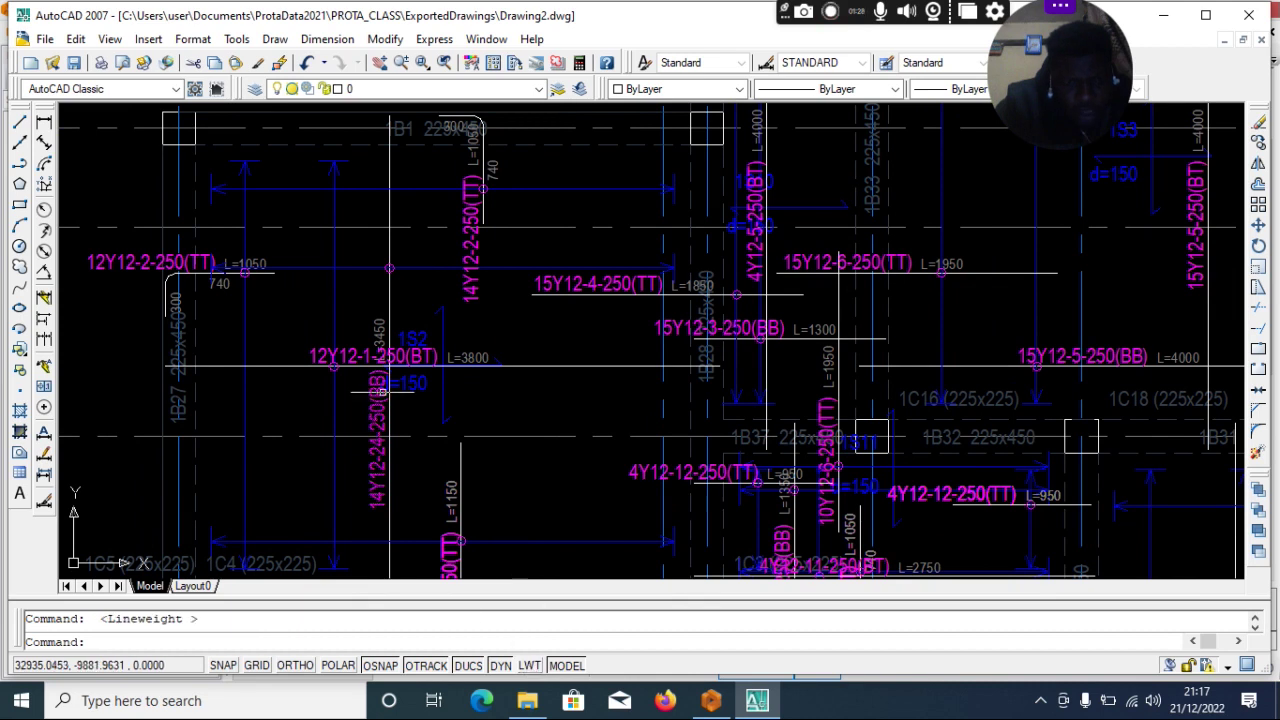
scroll(392, 356, up, 4)
scroll(490, 358, down, 6)
scroll(340, 298, up, 3)
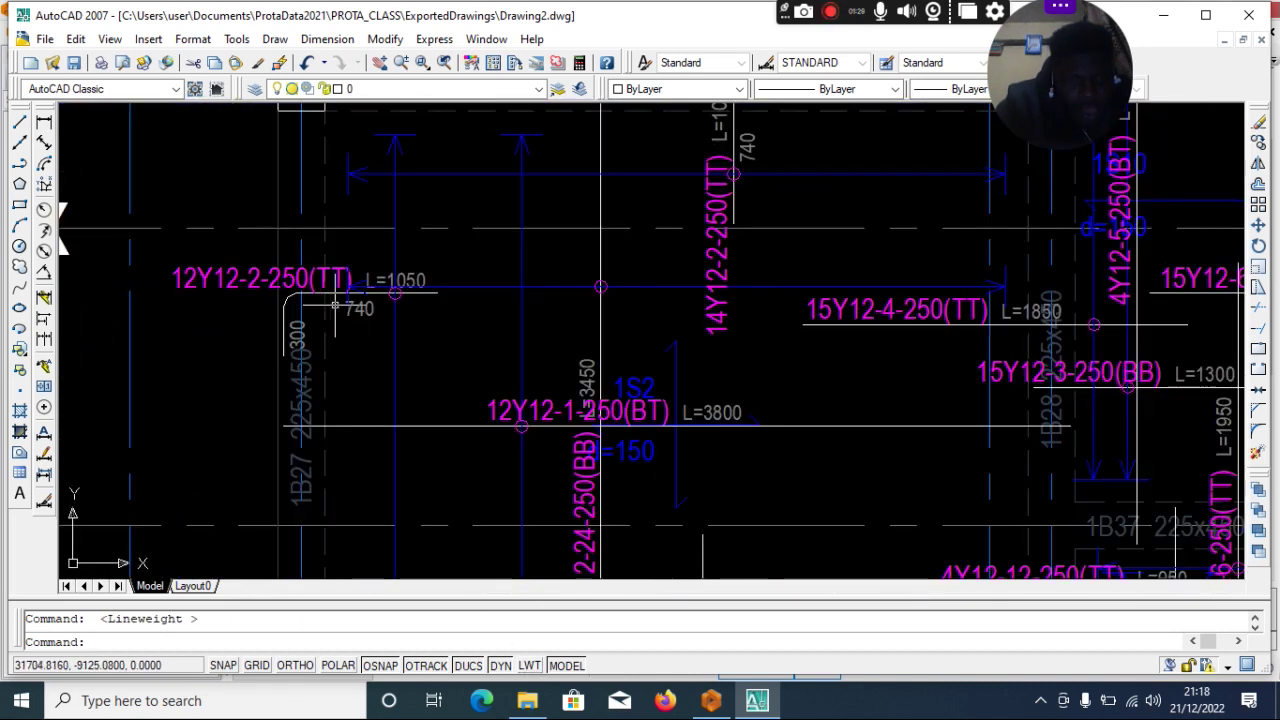
scroll(371, 358, down, 5)
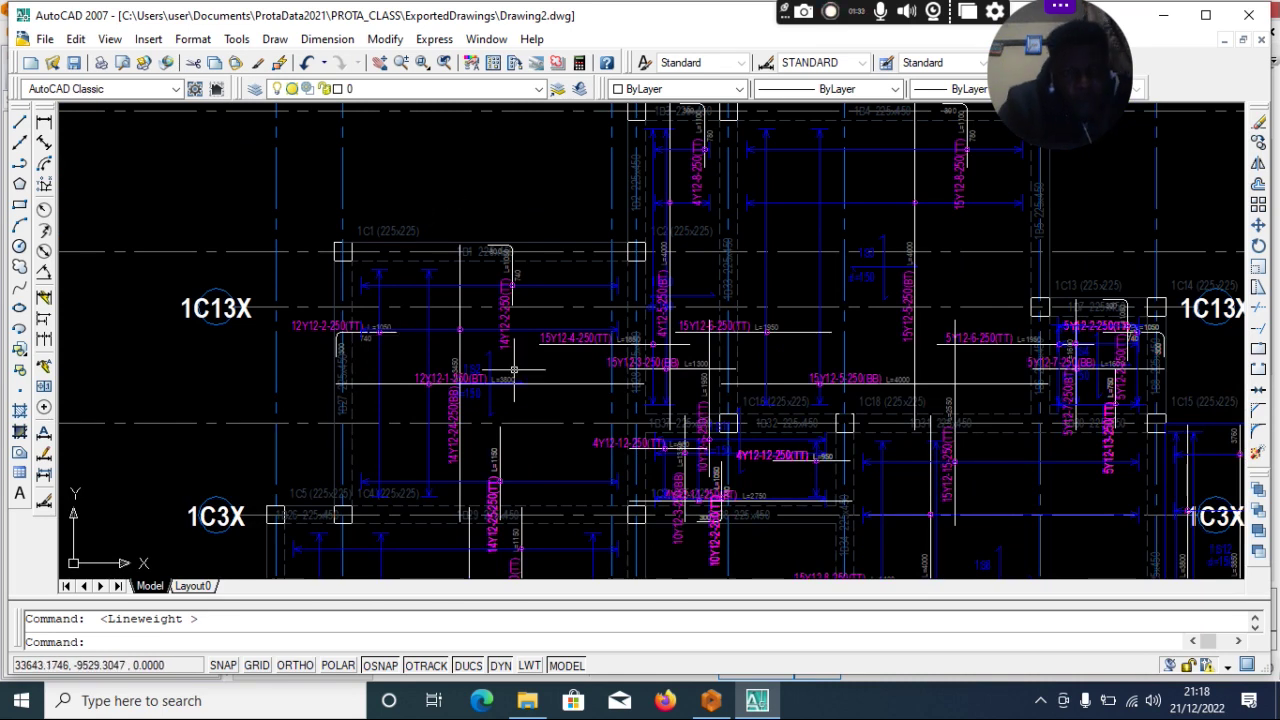
scroll(535, 280, up, 3)
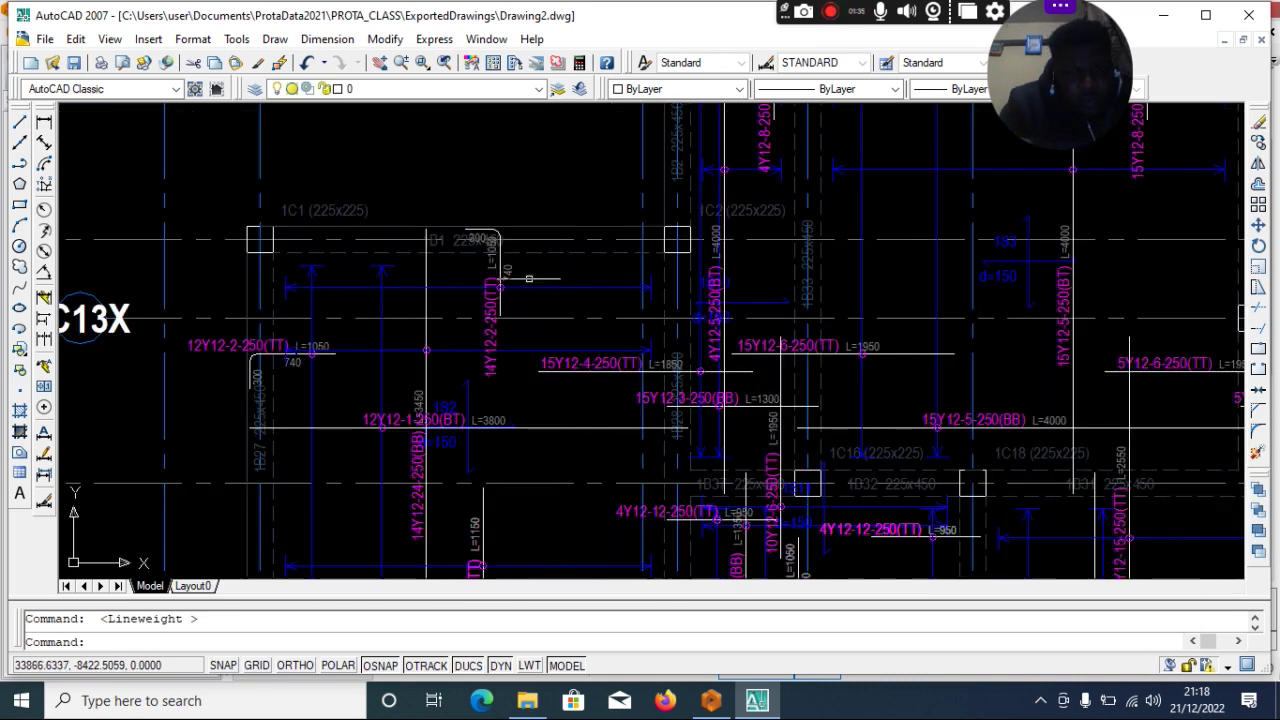
scroll(423, 210, down, 10)
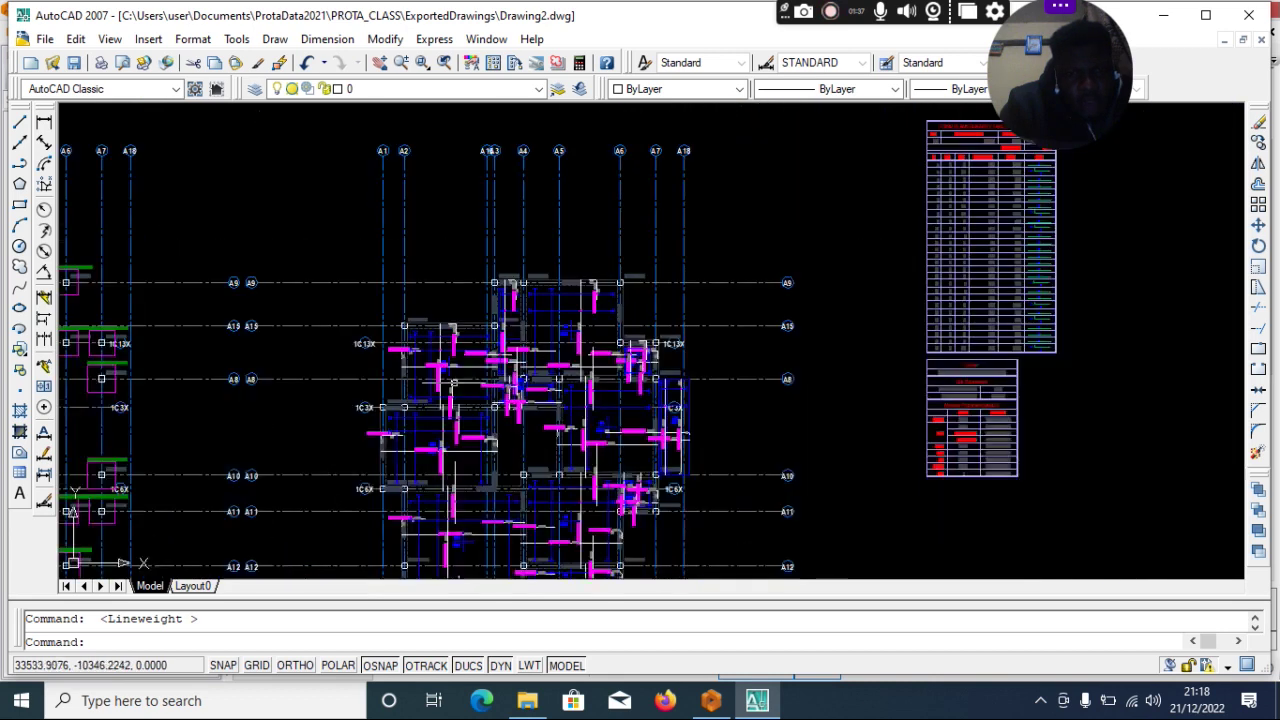
Check the layers of the 12Y12-1-250(BT) bar line and the hooked 14Y12-2-250(TT) bar, leaving both deselected.
scroll(460, 325, up, 5)
scroll(466, 328, down, 1)
click(466, 328)
scroll(466, 328, up, 3)
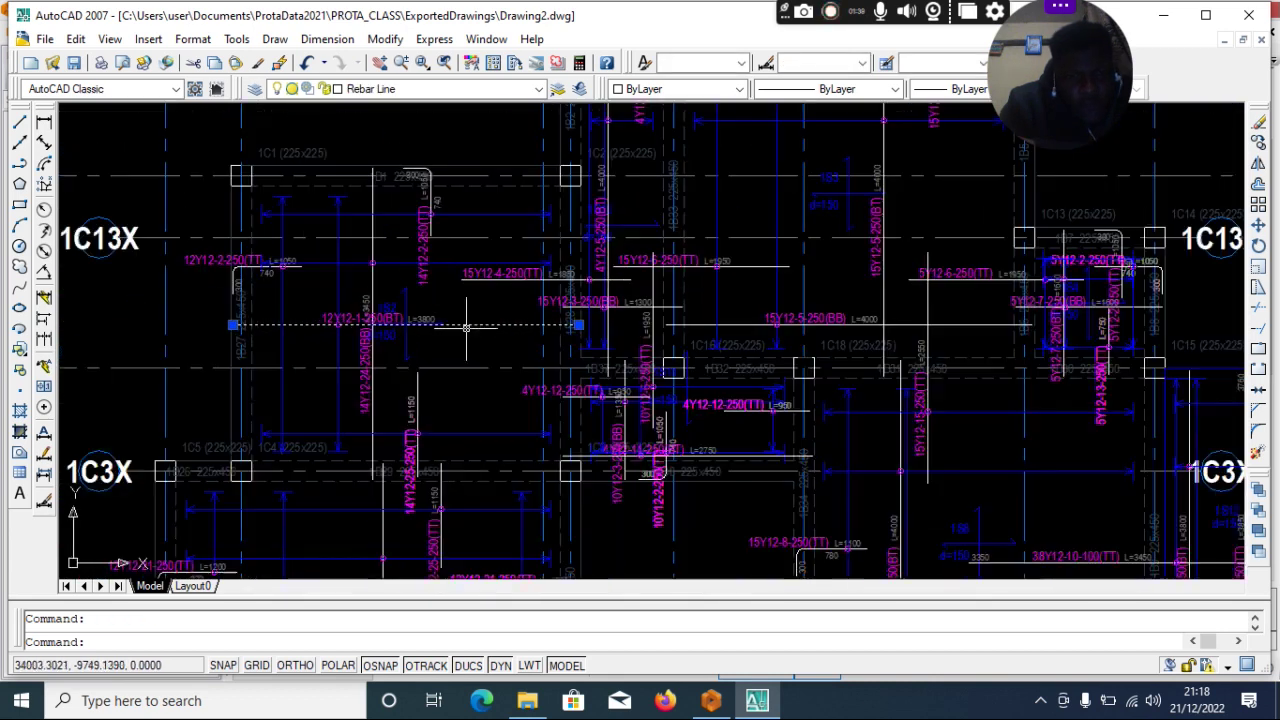
key(Escape)
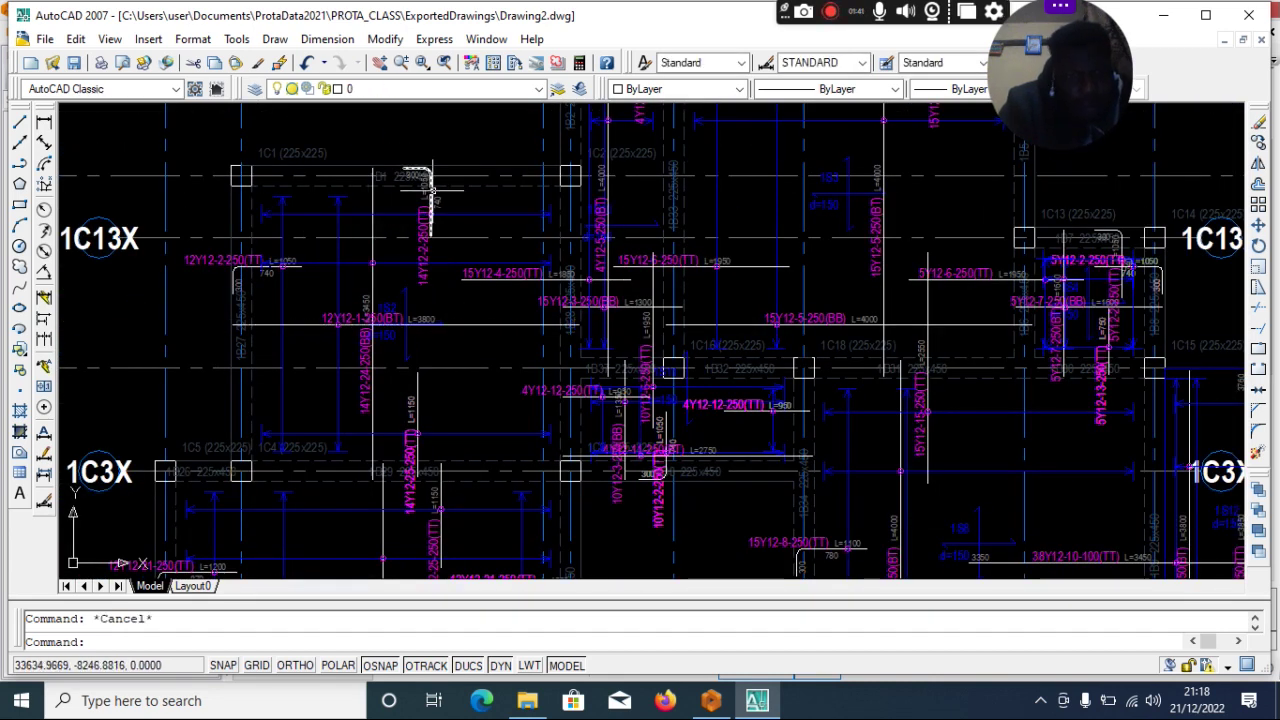
click(431, 190)
key(Escape)
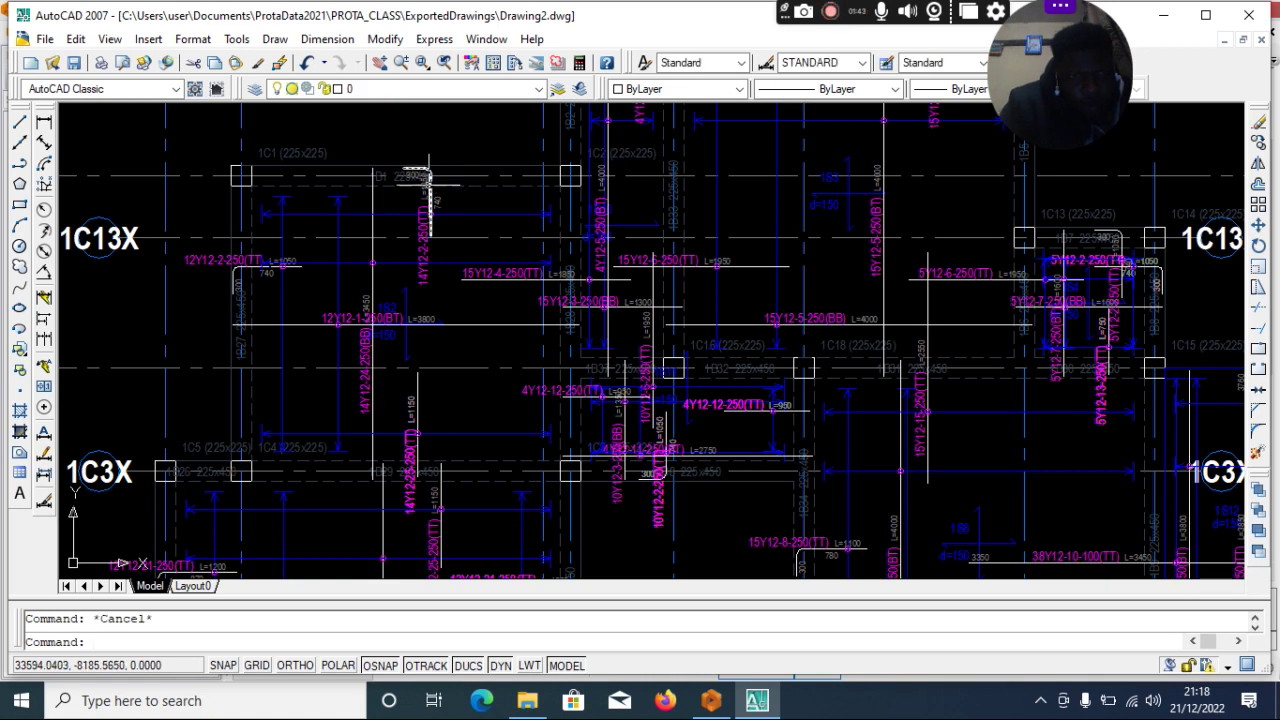
Set the lineweight of the Rebar Line layer to 0.50 mm in the Layer Properties Manager.
click(256, 89)
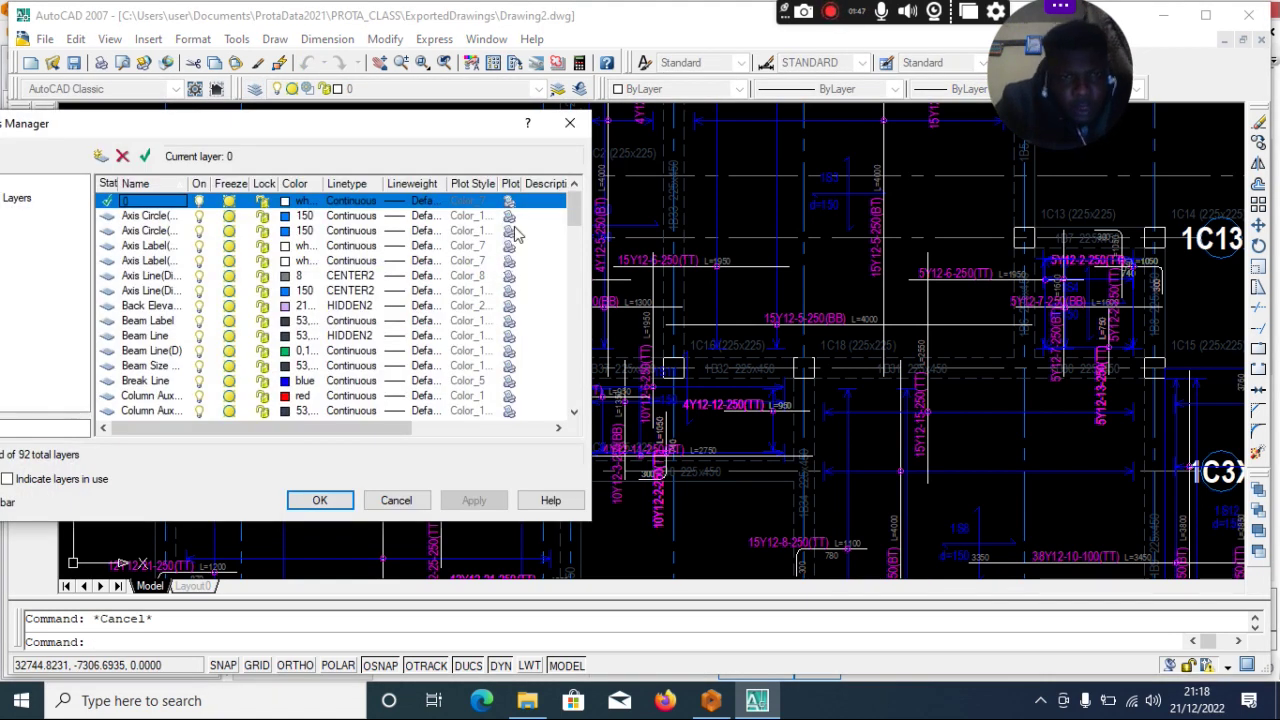
drag(577, 215, 574, 318)
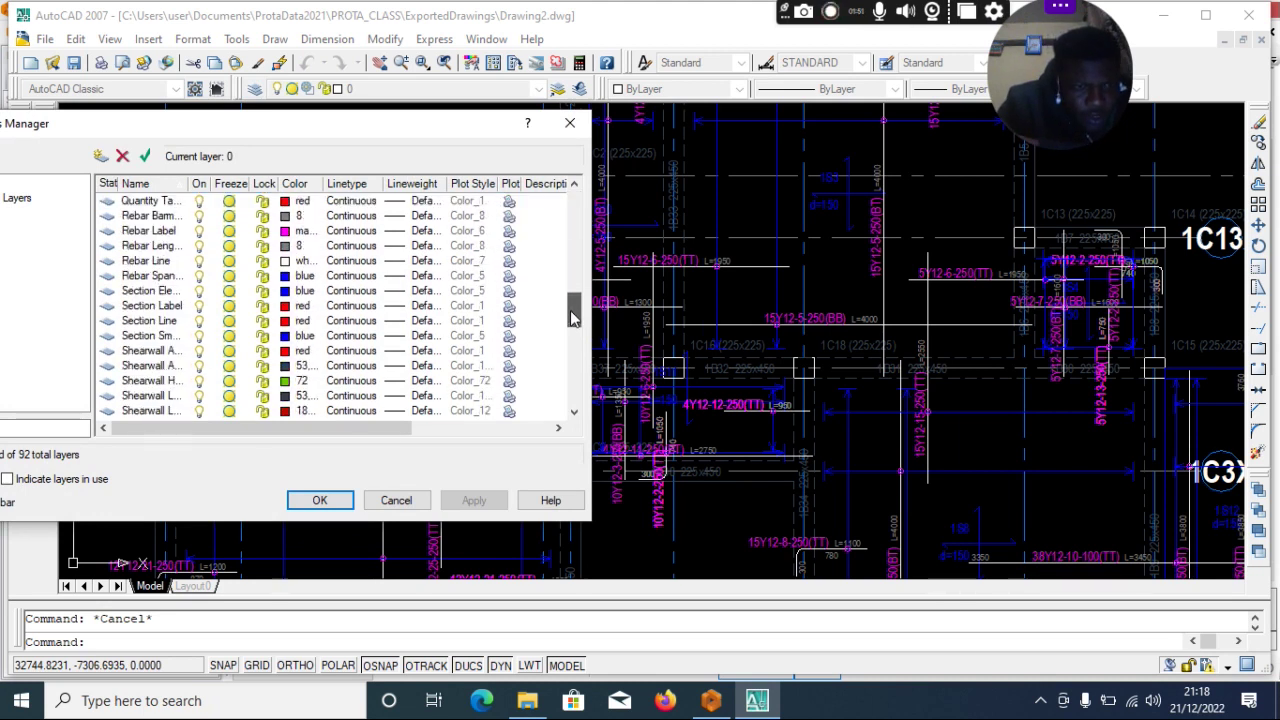
click(165, 260)
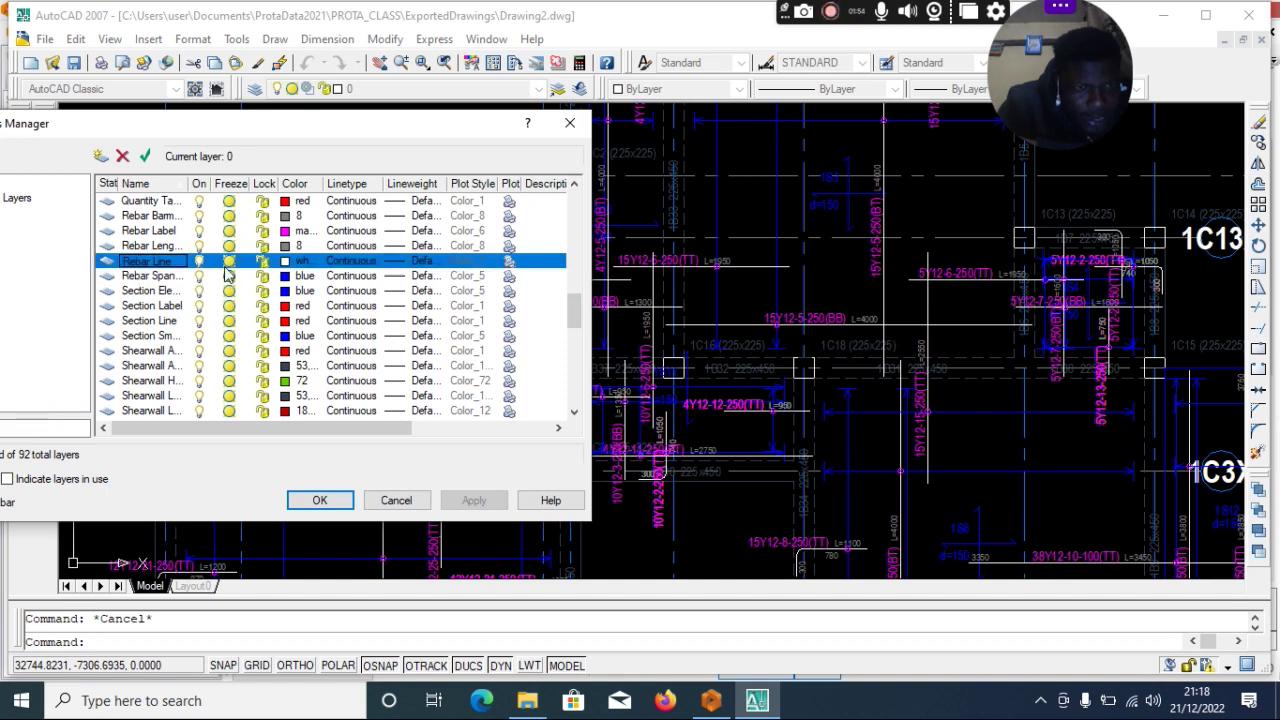
click(418, 262)
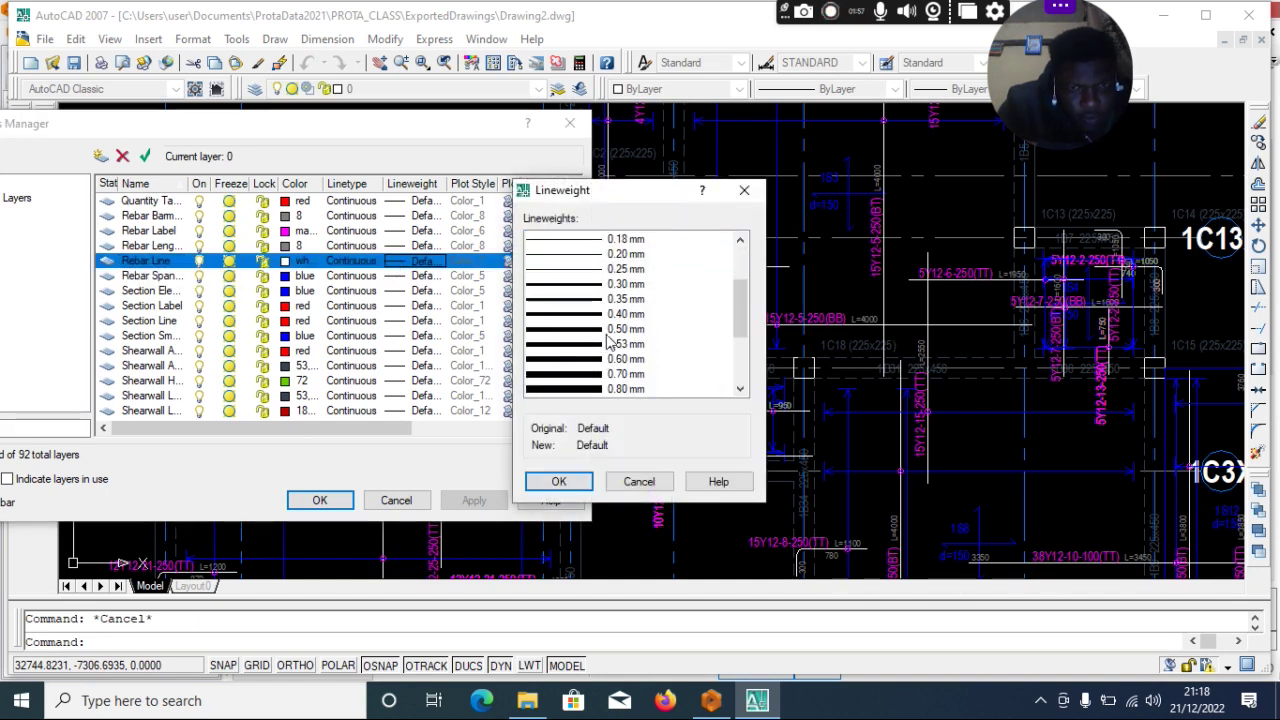
click(612, 330)
click(559, 482)
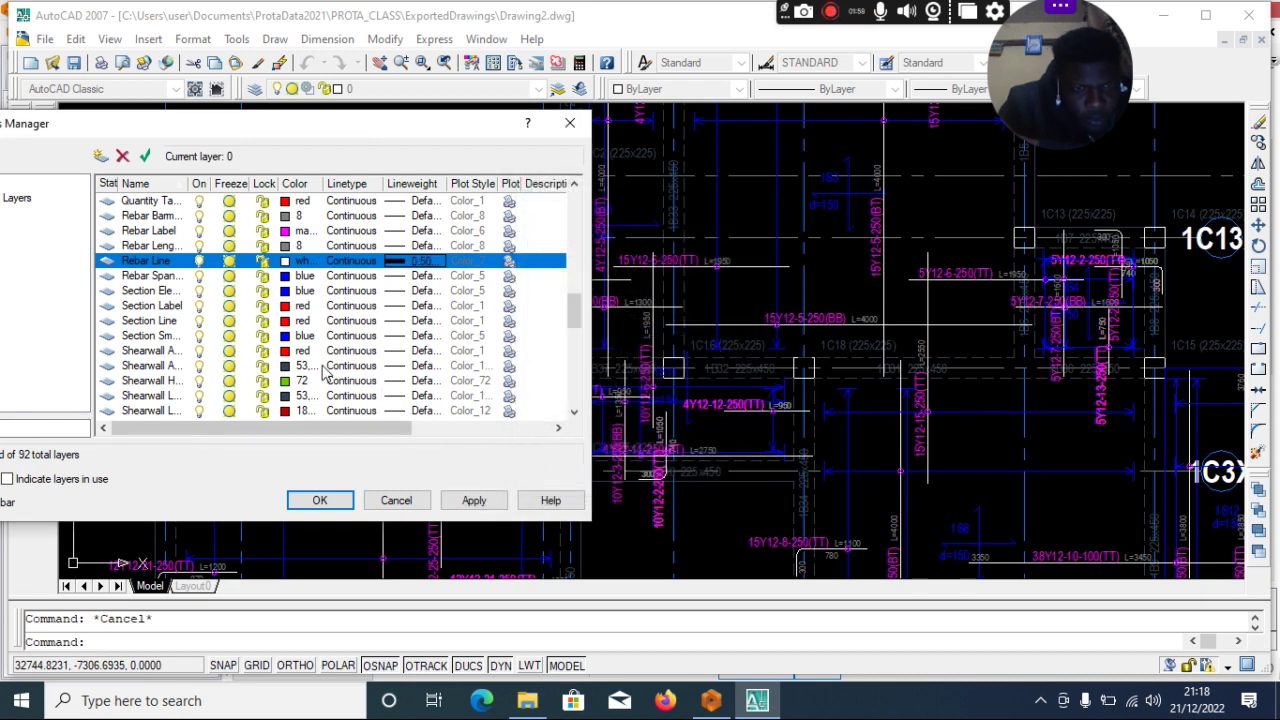
Set the lineweight of the white Top Rebar line layer to 0.50 mm and apply the layer changes.
scroll(325, 372, down, 10)
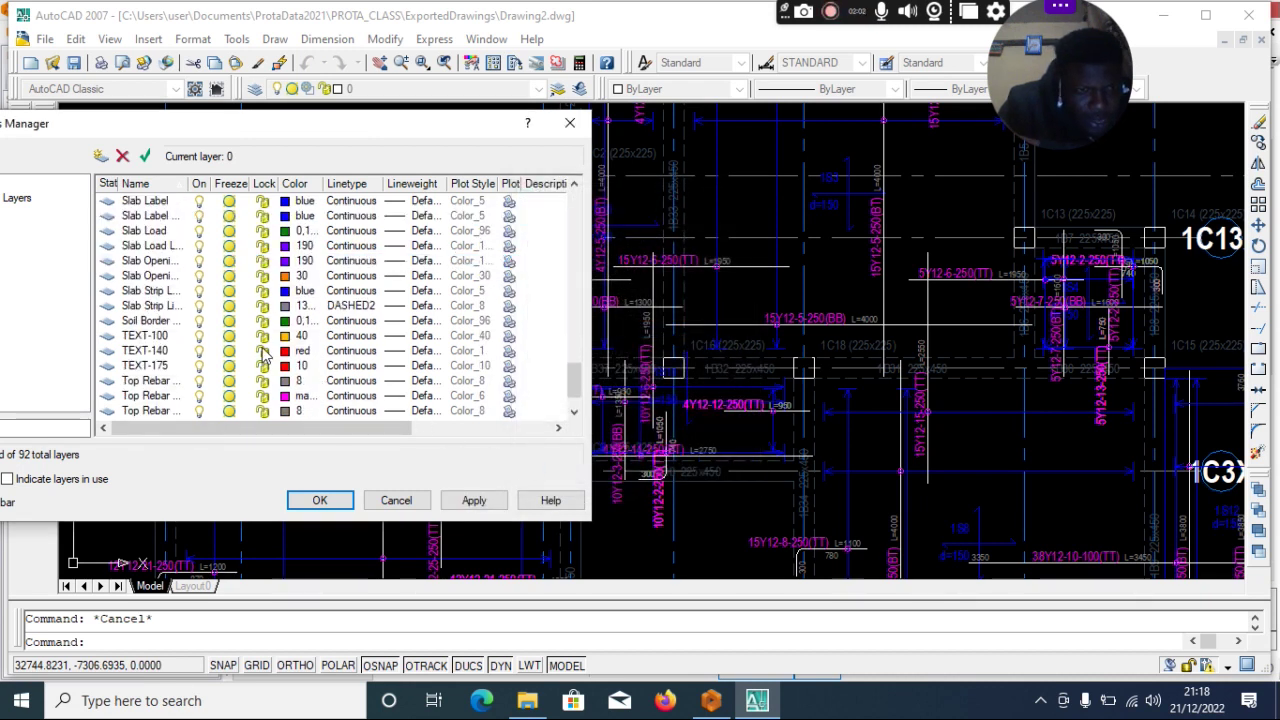
scroll(265, 355, down, 1)
click(288, 380)
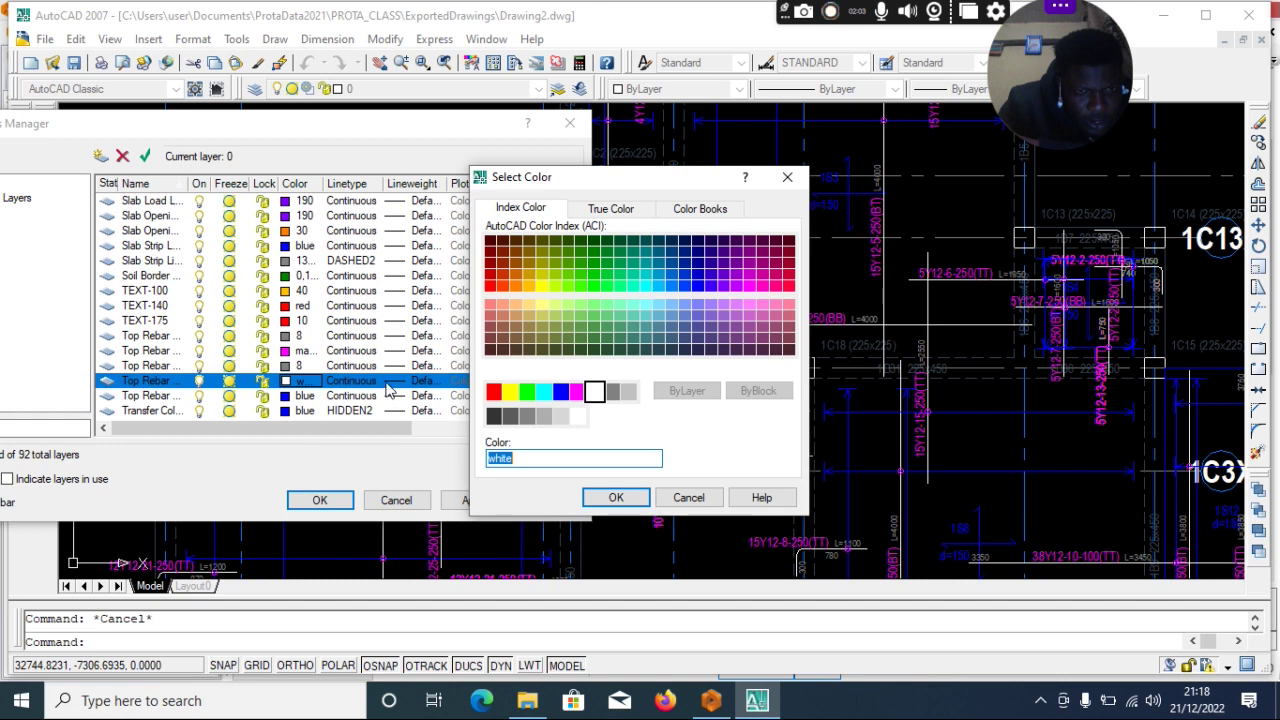
click(688, 497)
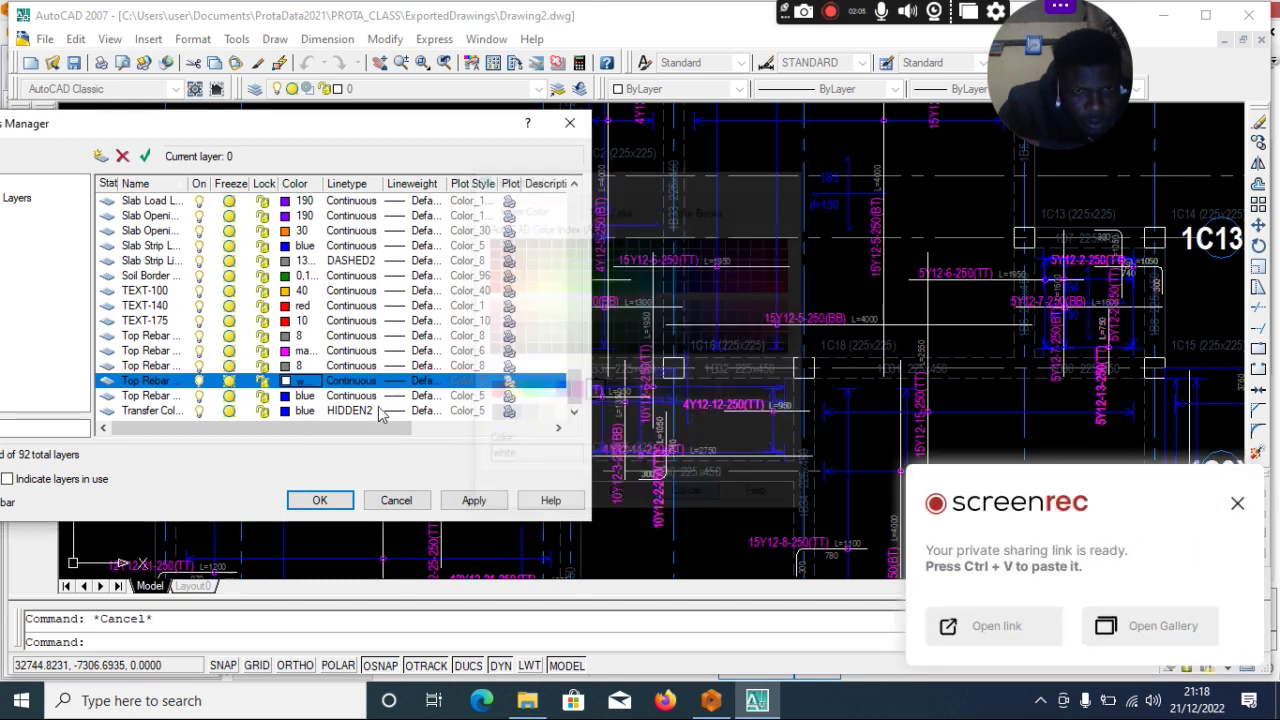
click(405, 385)
scroll(586, 366, down, 2)
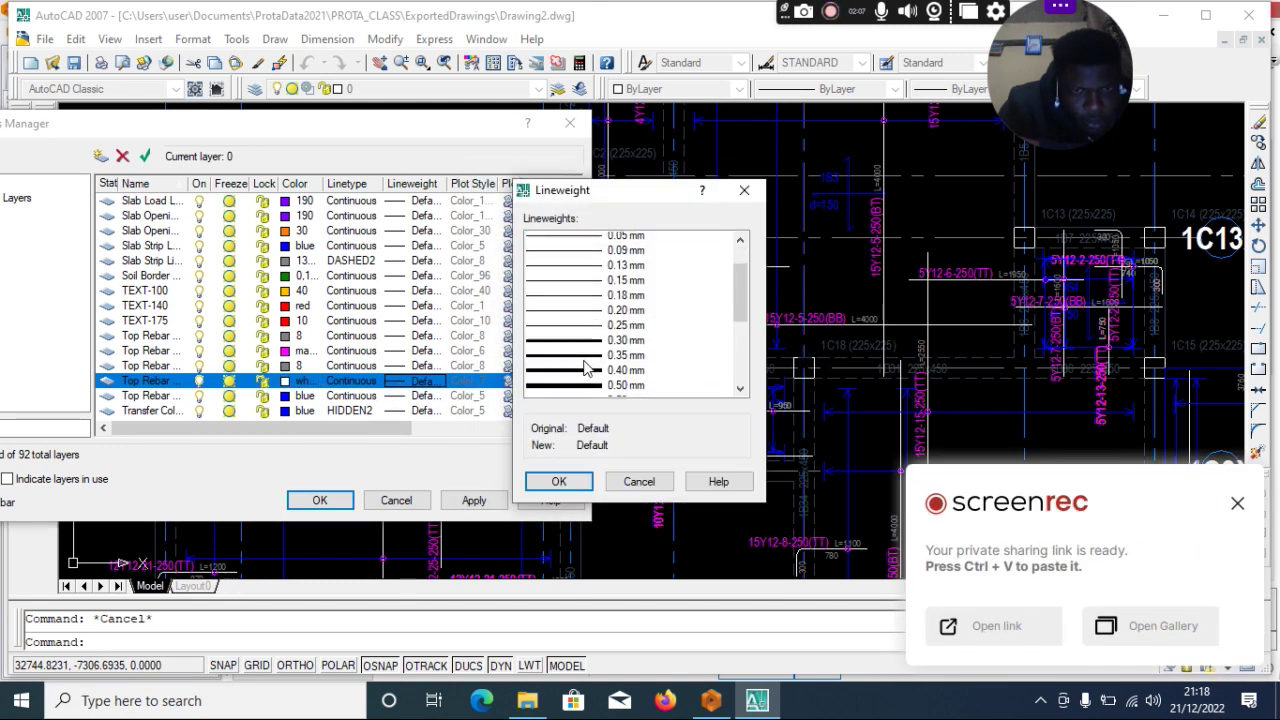
click(586, 328)
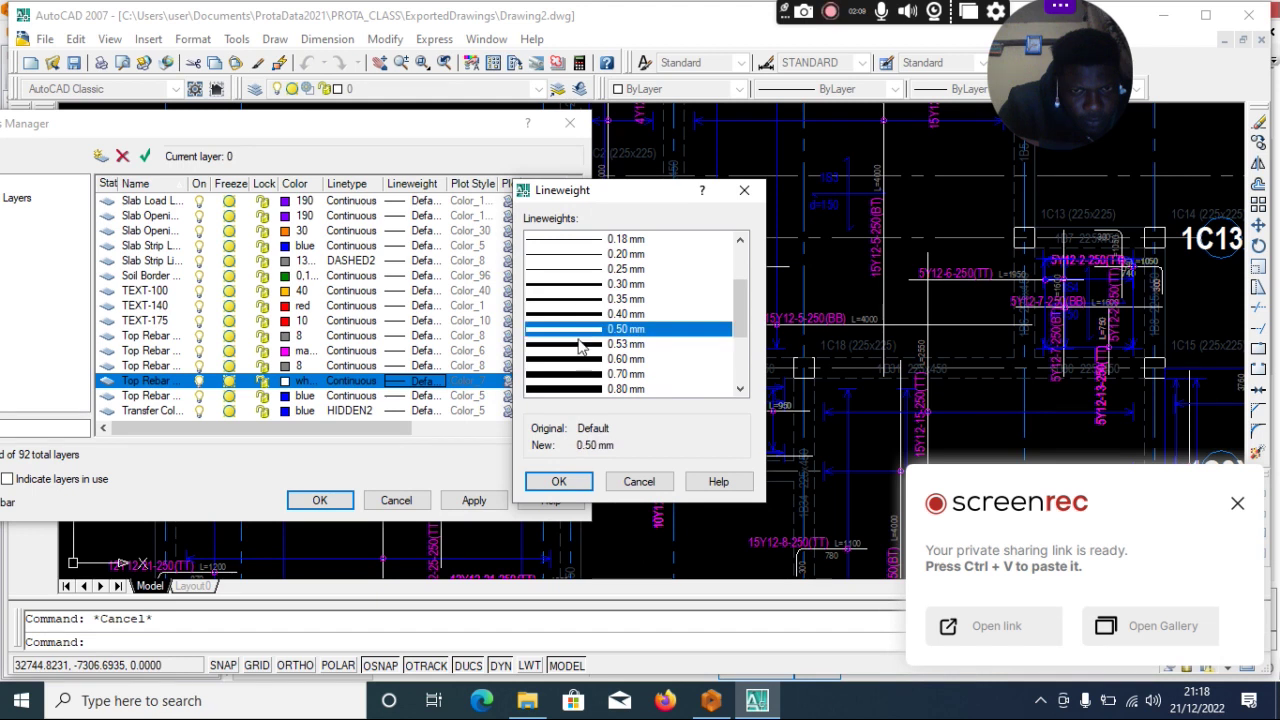
click(560, 481)
click(466, 500)
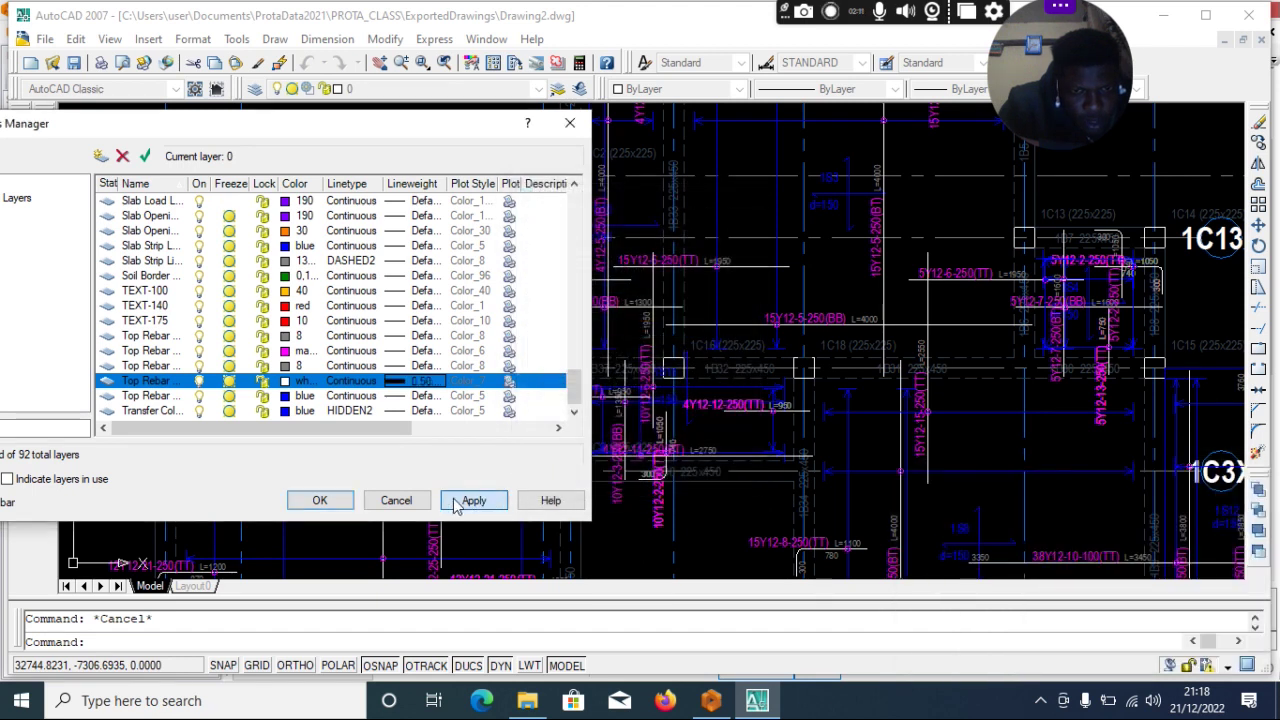
click(326, 502)
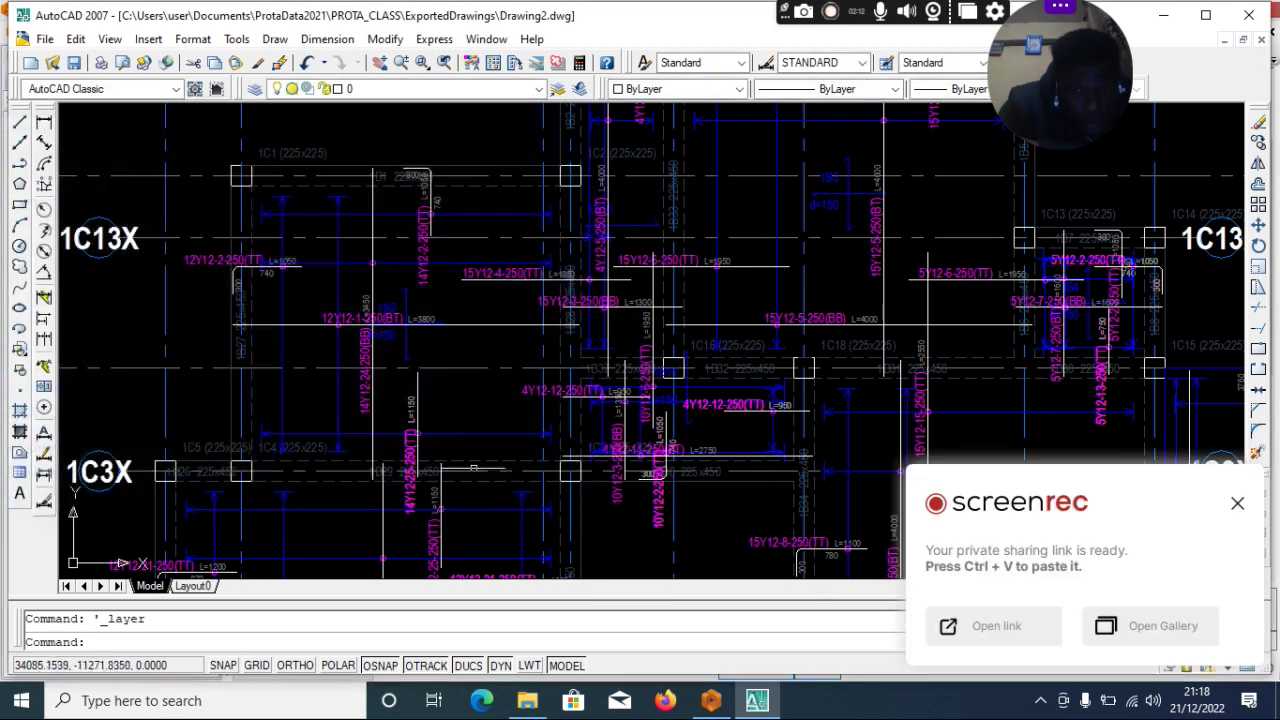
Turn on the lineweight display and check the thickened reinforcement bars on the slab plan.
click(529, 665)
scroll(494, 573, down, 3)
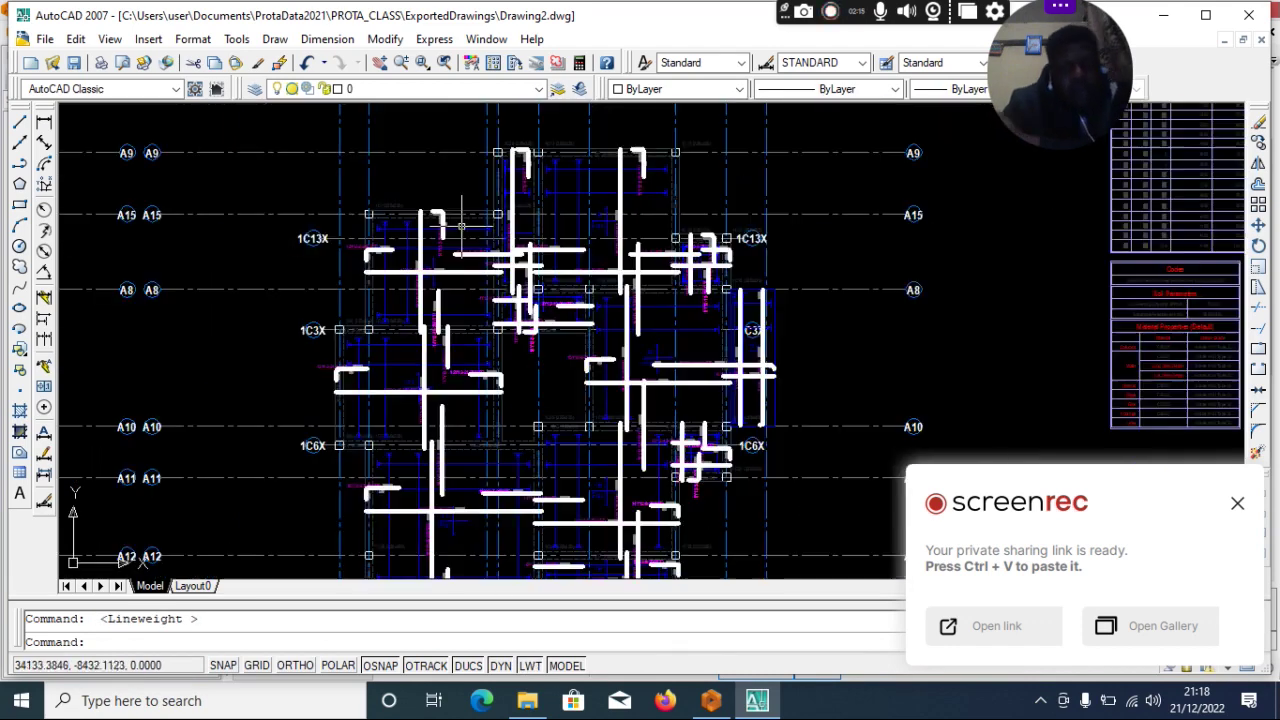
scroll(510, 400, up, 3)
scroll(530, 205, down, 4)
scroll(530, 204, up, 3)
scroll(600, 250, down, 5)
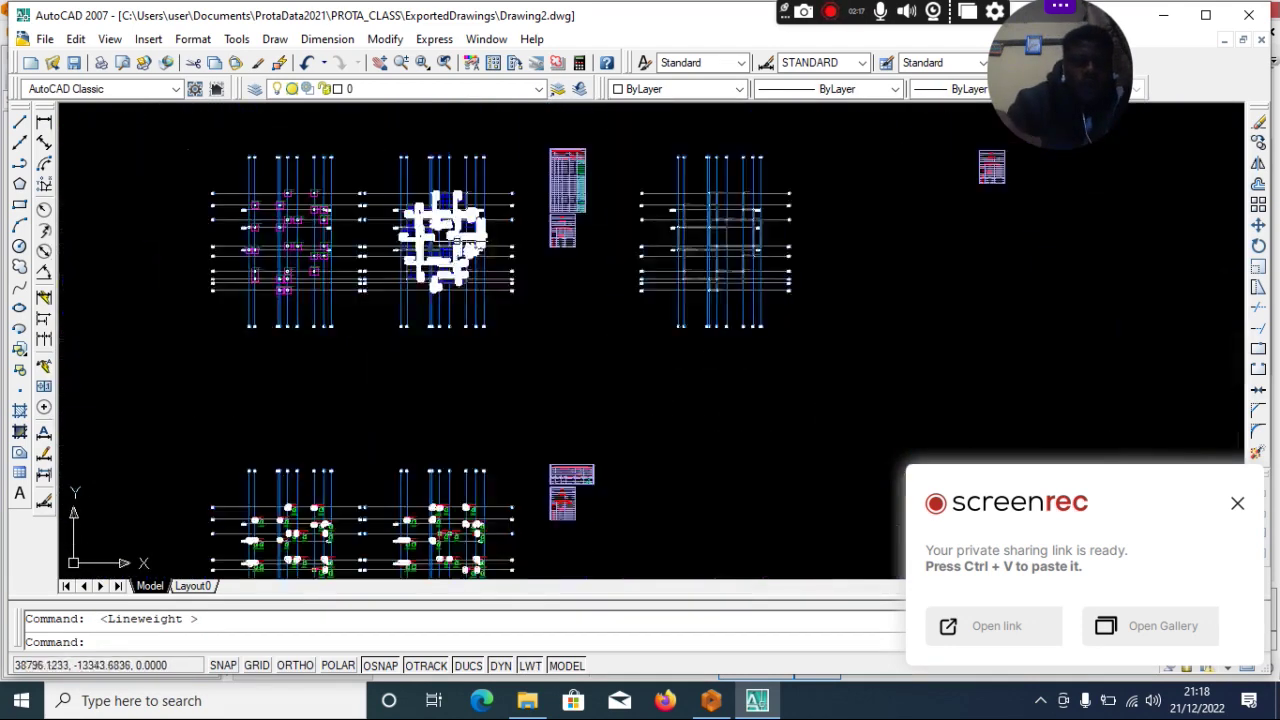
scroll(660, 280, up, 3)
scroll(617, 272, down, 3)
Check the layer of the footing outline around column FC18, leaving the outline deselected.
scroll(617, 272, up, 8)
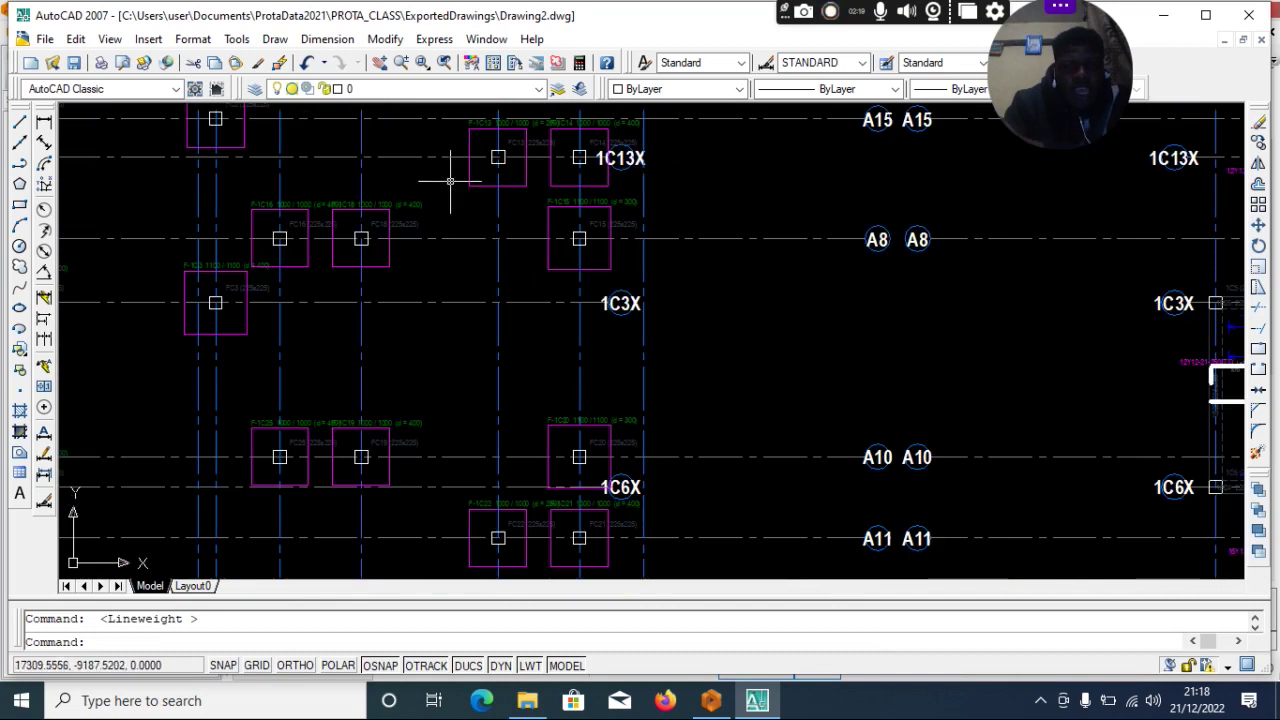
scroll(381, 210, up, 4)
scroll(385, 200, down, 5)
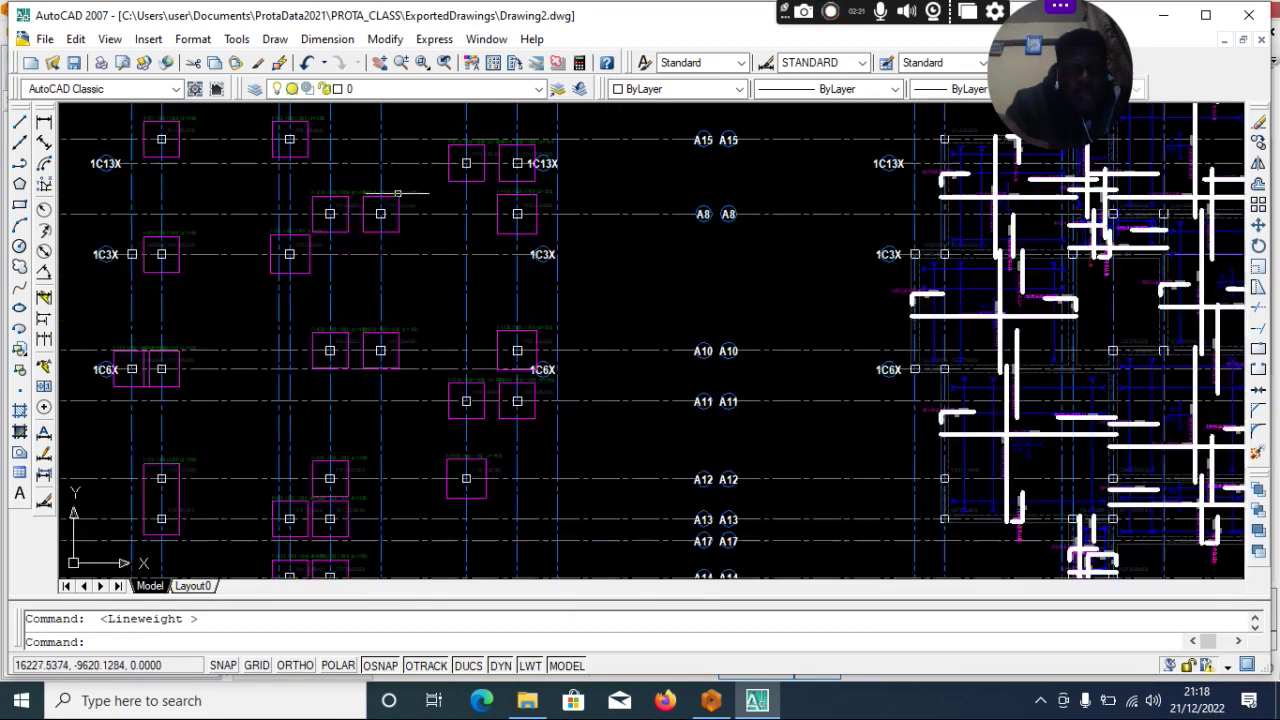
scroll(395, 196, up, 3)
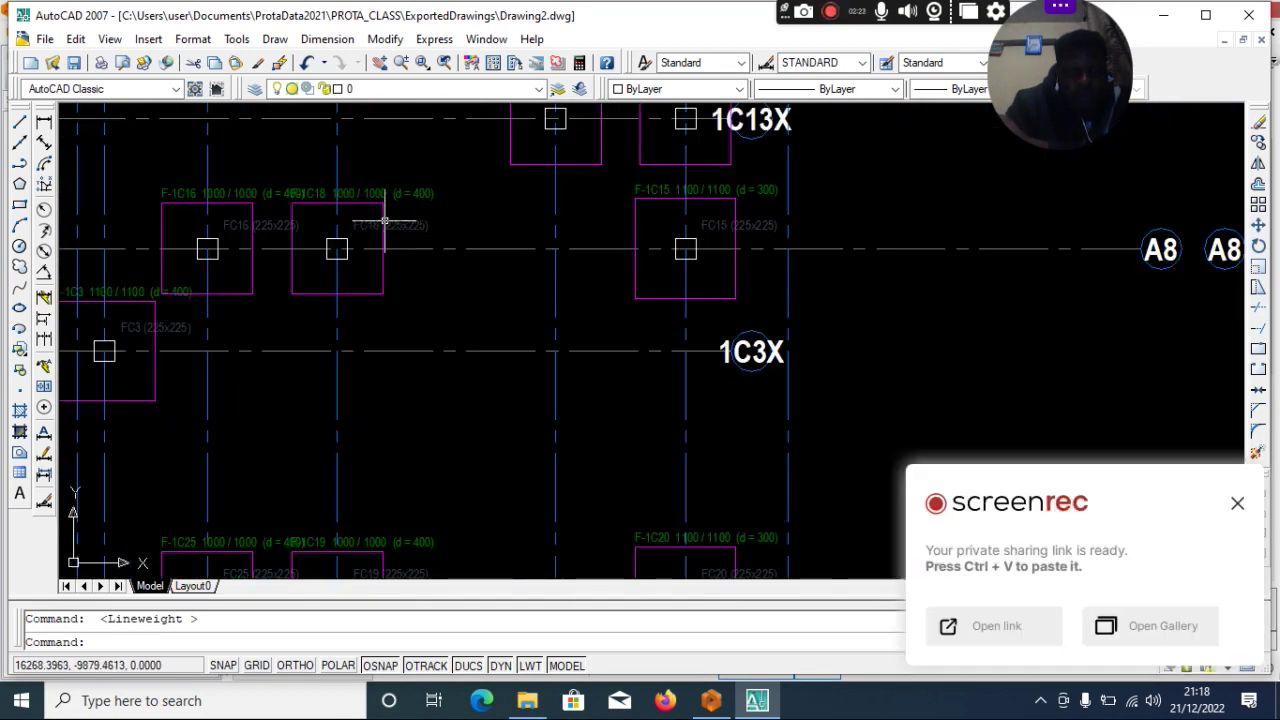
click(384, 225)
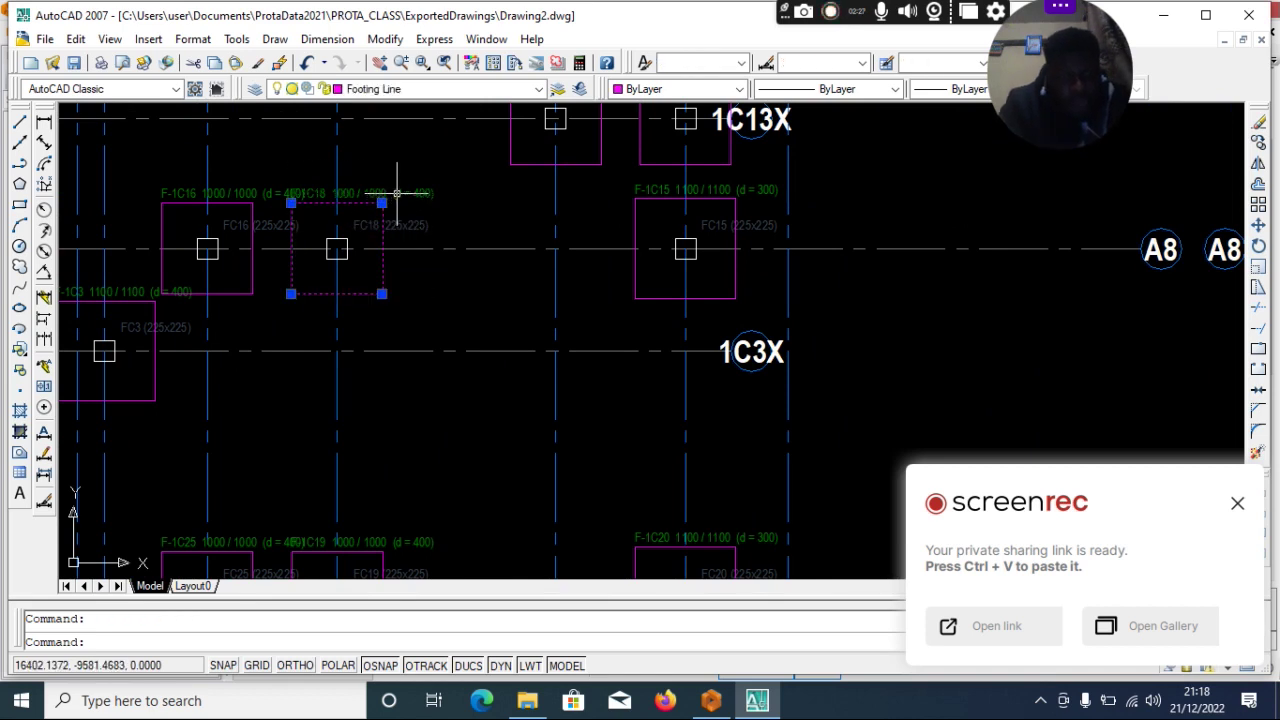
key(Escape)
Set the lineweight of the Footing Line layer to 0.50 mm and apply the change.
click(255, 89)
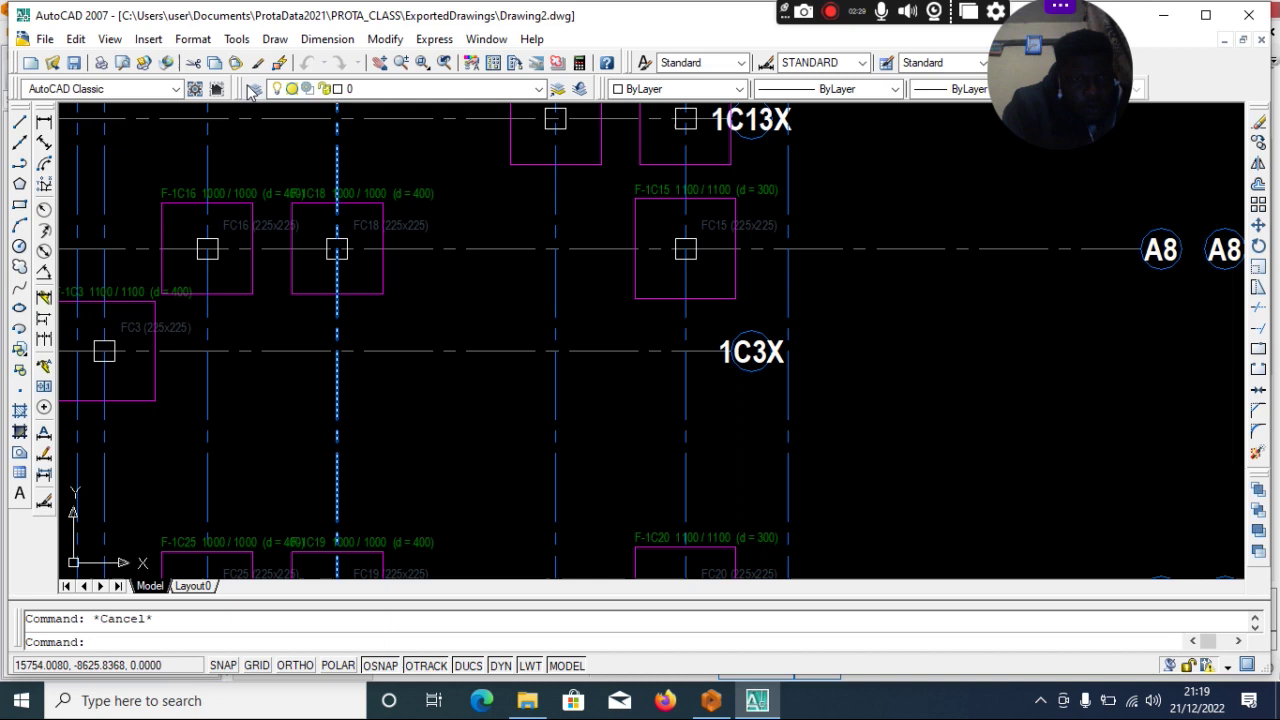
scroll(457, 247, down, 8)
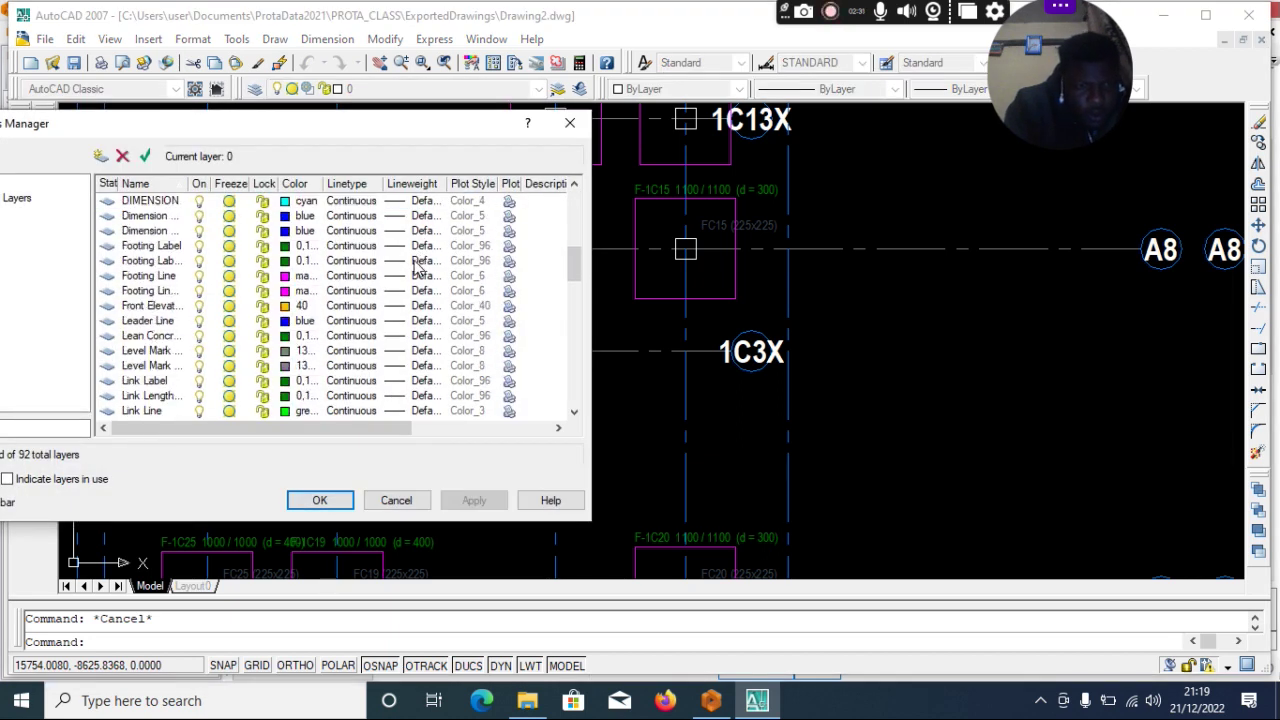
click(156, 280)
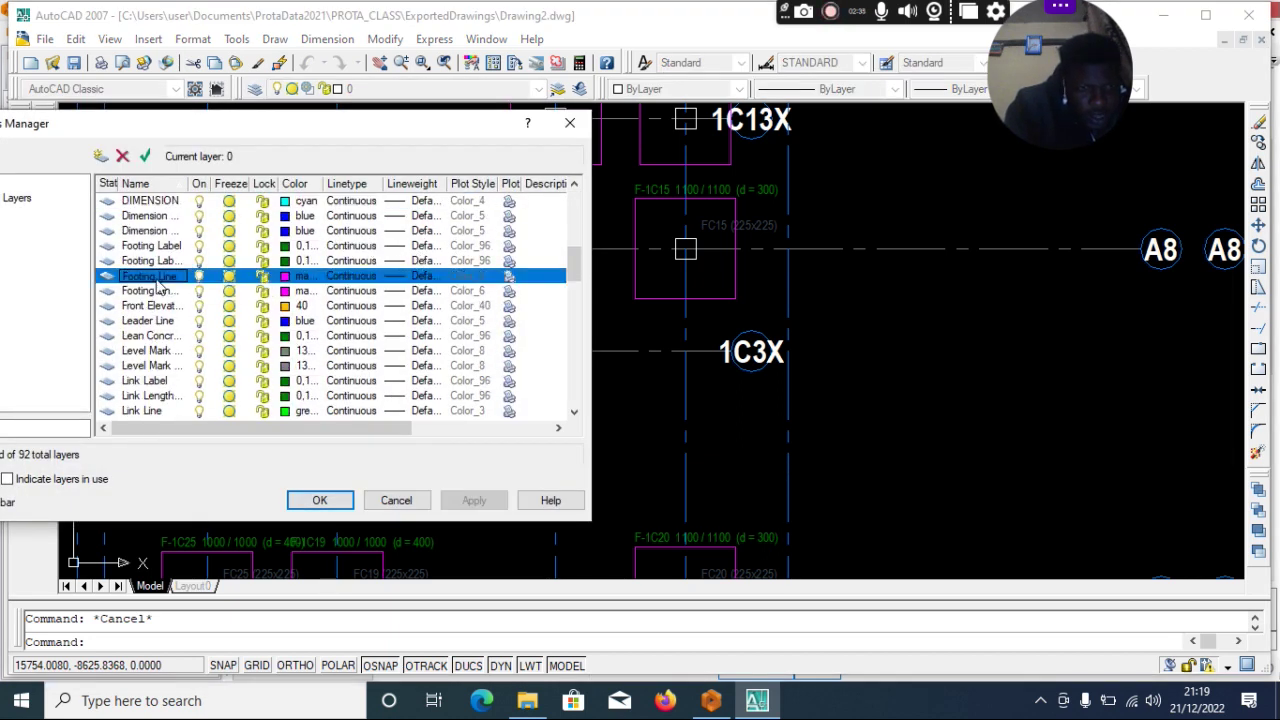
click(398, 277)
scroll(610, 316, down, 2)
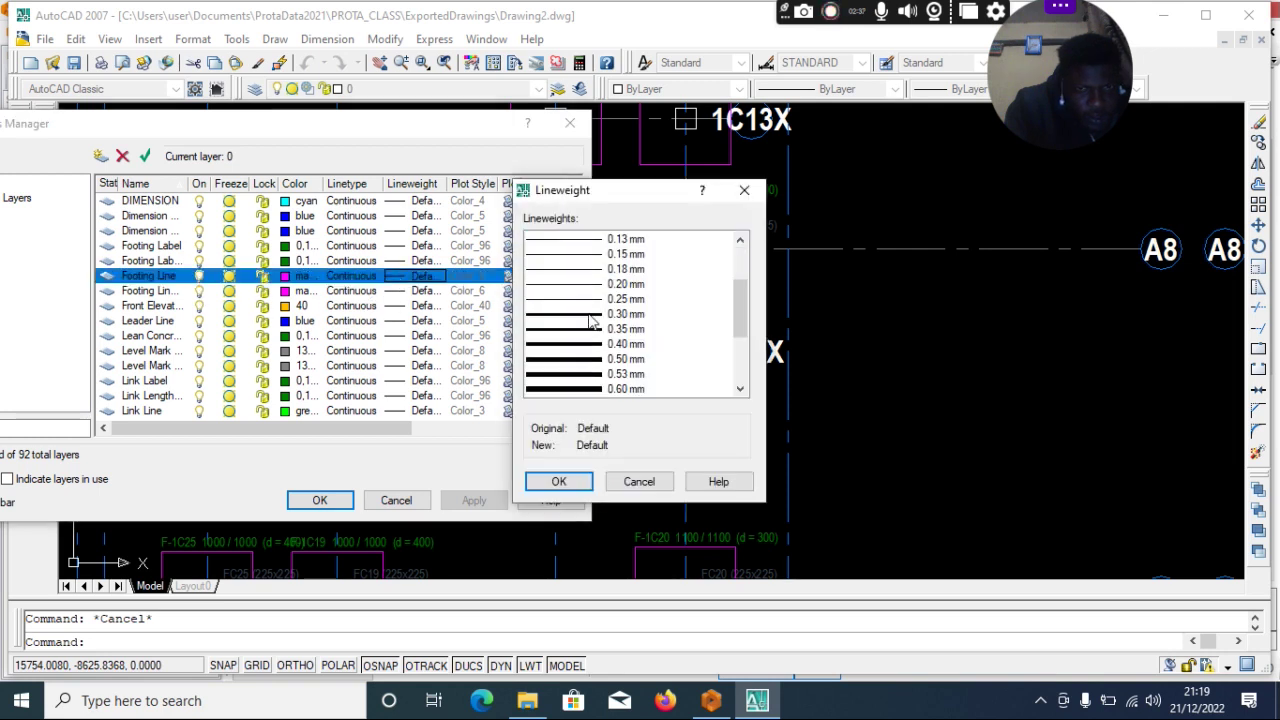
click(612, 329)
click(566, 481)
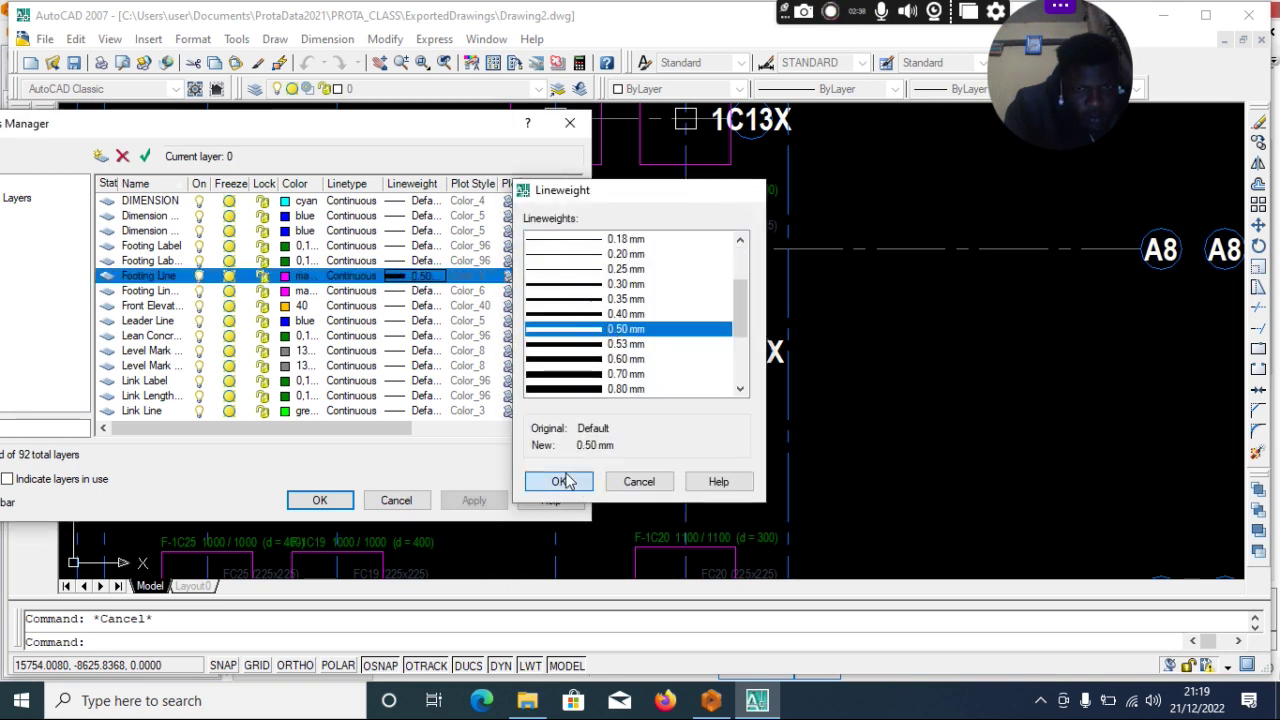
click(470, 498)
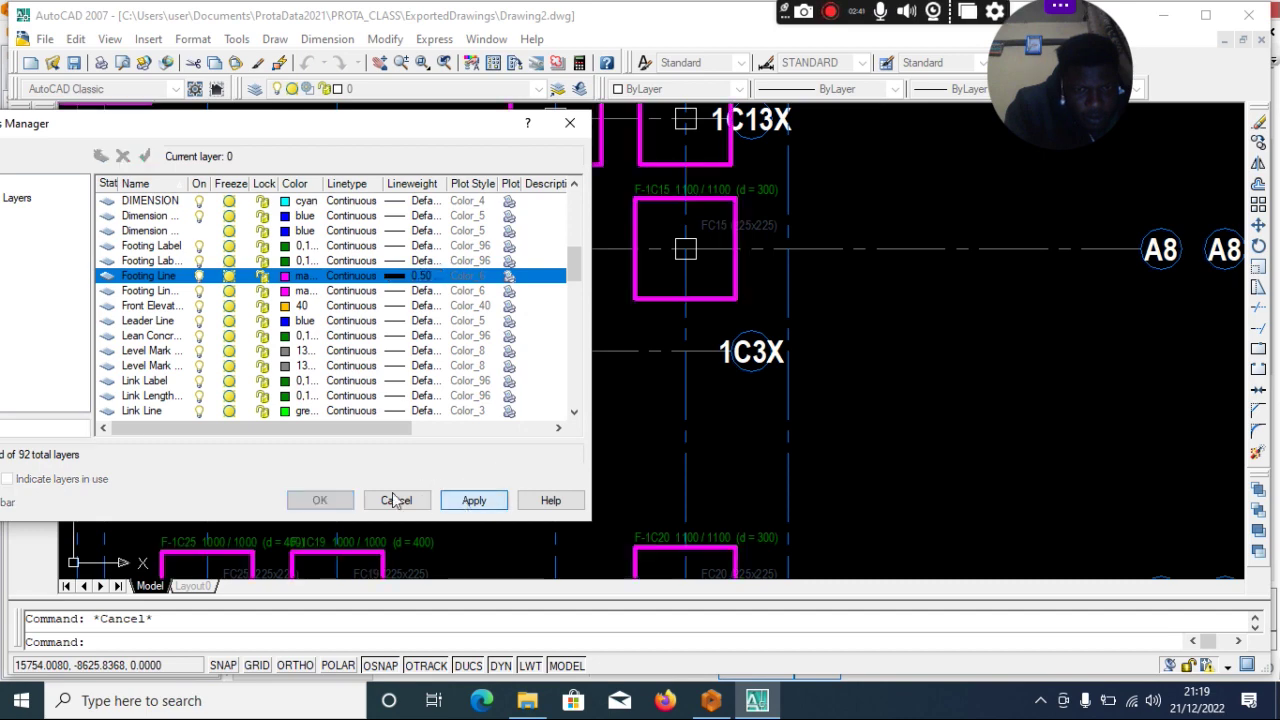
click(320, 500)
Examine the line thickness of the footing outlines and of the bars and links on the column layout plans.
scroll(330, 470, down, 5)
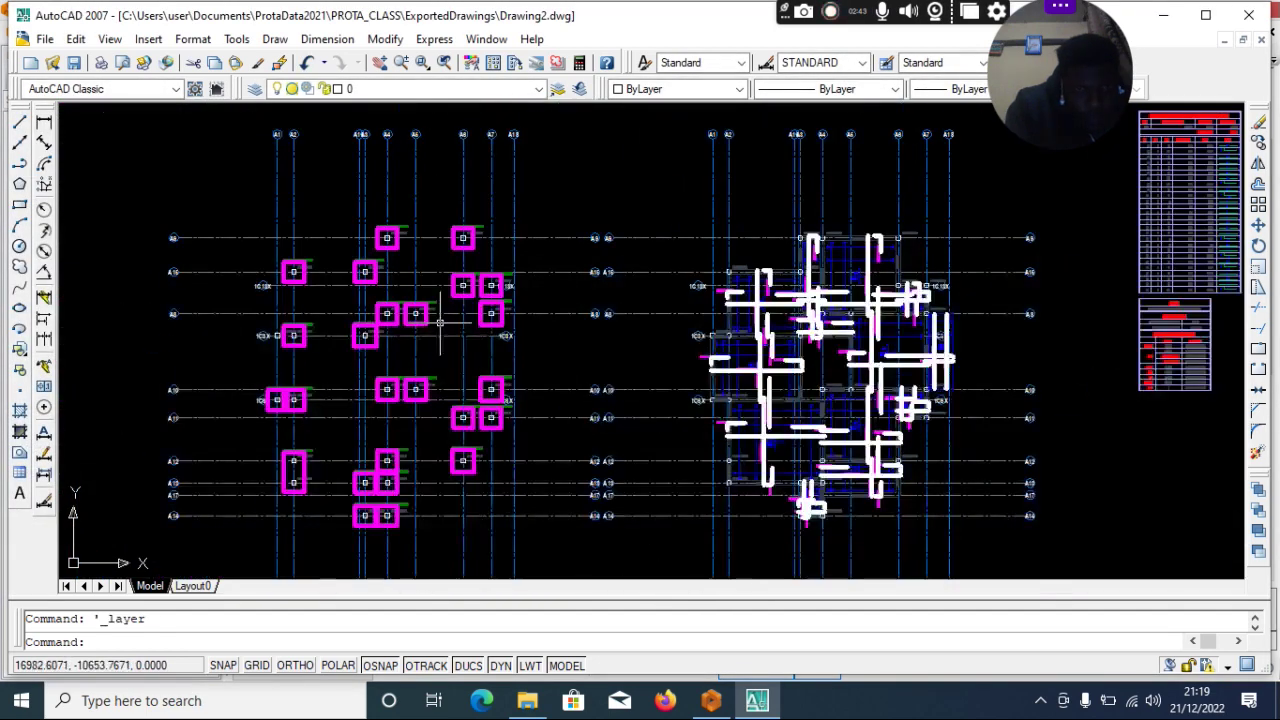
scroll(349, 421, up, 5)
scroll(349, 421, down, 5)
scroll(300, 314, up, 4)
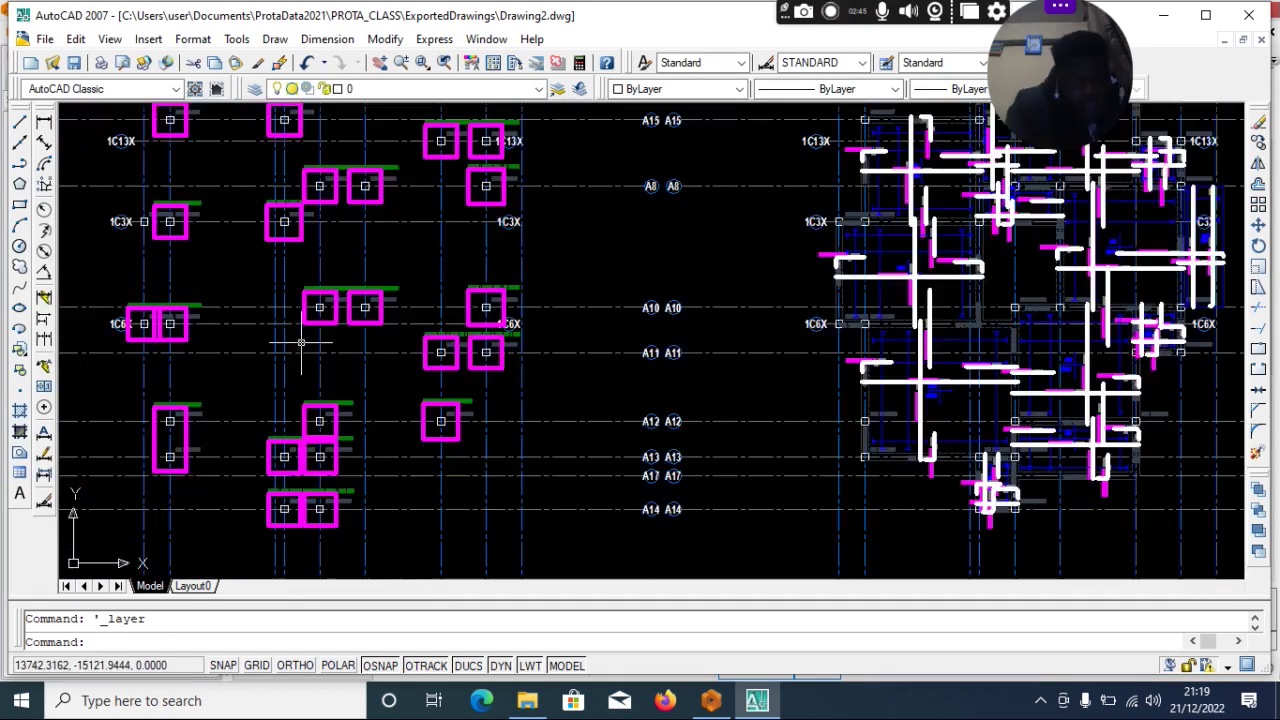
scroll(675, 248, down, 5)
scroll(680, 280, down, 5)
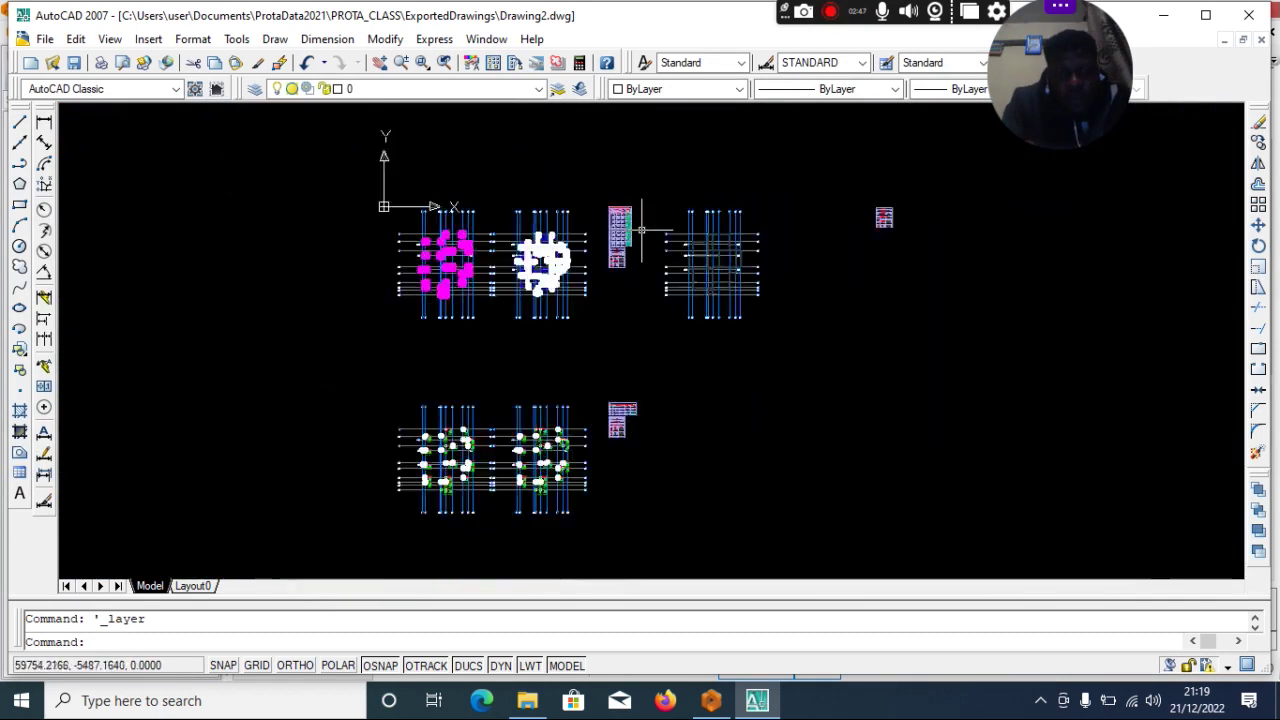
scroll(552, 369, up, 6)
scroll(552, 369, up, 8)
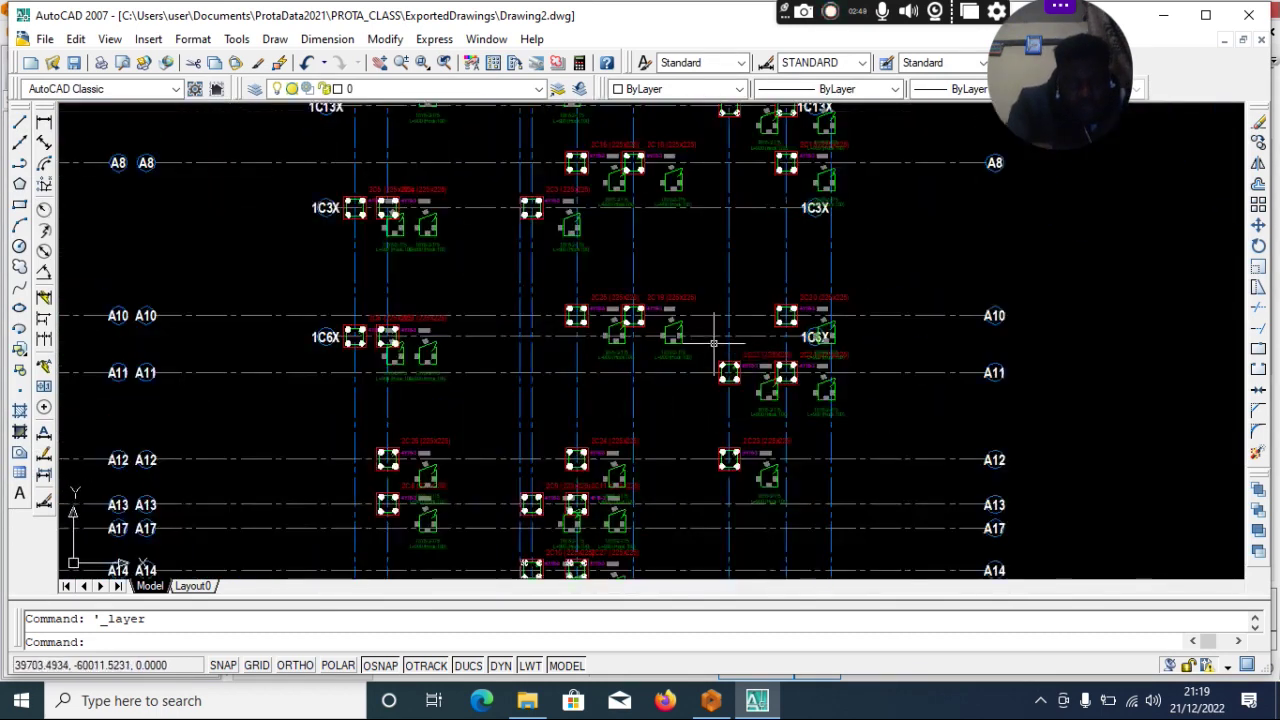
scroll(713, 256, down, 4)
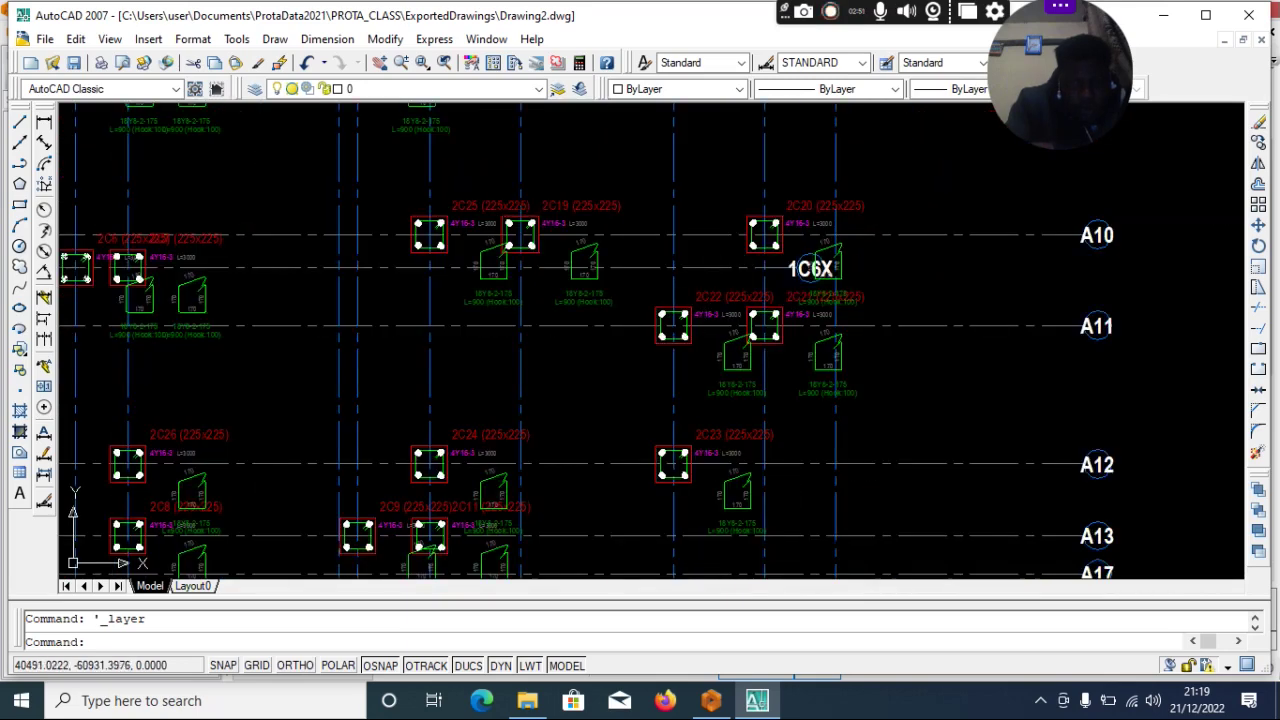
scroll(697, 337, up, 6)
scroll(697, 337, down, 12)
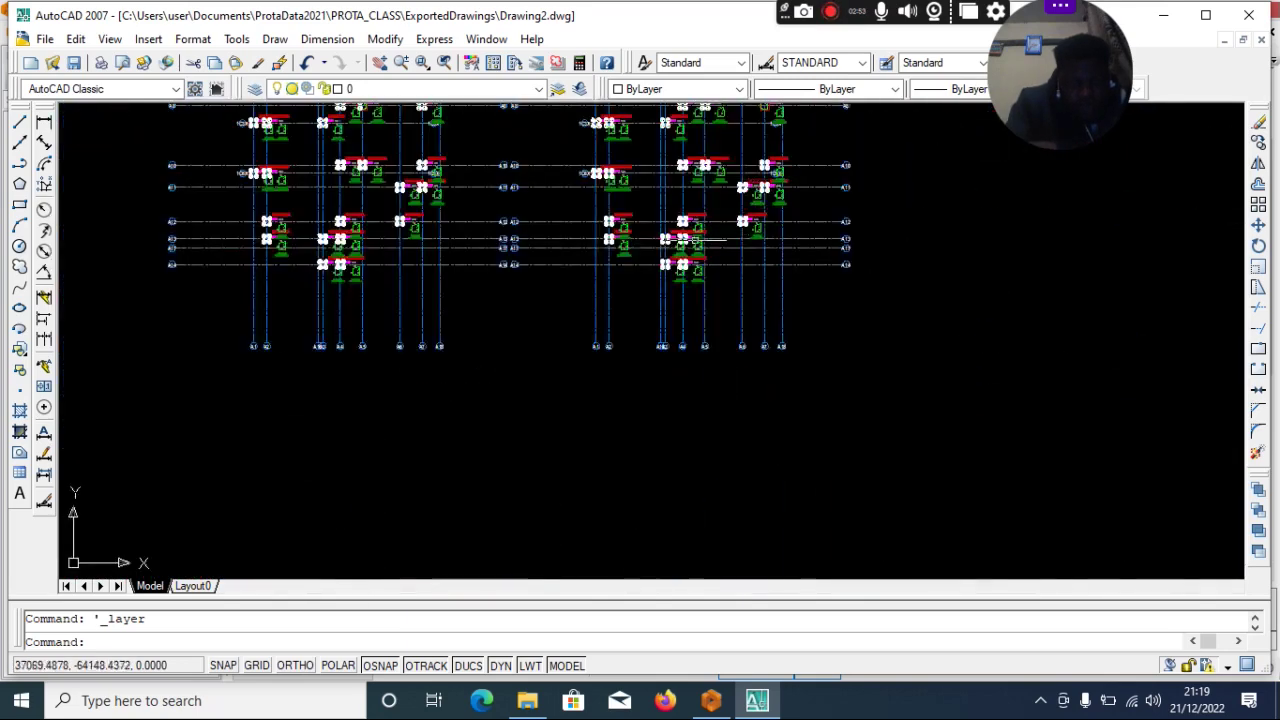
Examine the bar thickness in the column elevations and their cross-sections across both sets of column details.
scroll(695, 240, up, 6)
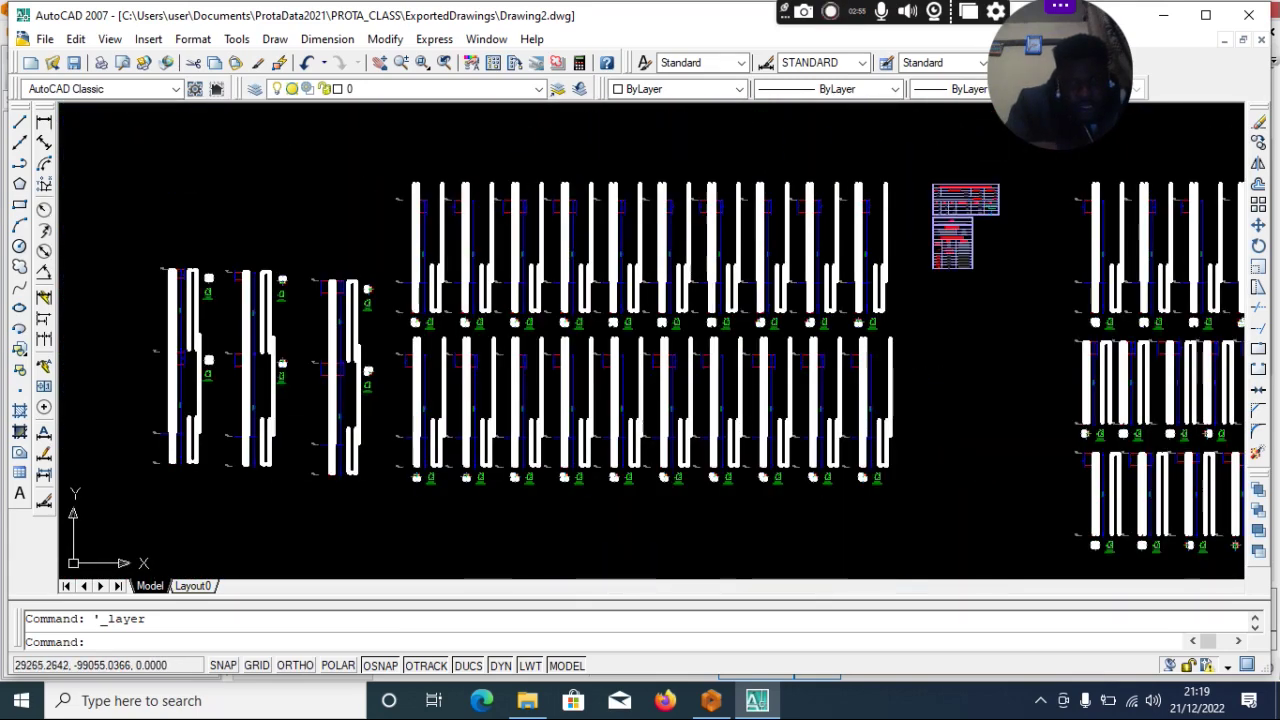
scroll(628, 300, up, 5)
scroll(628, 300, down, 7)
scroll(571, 363, up, 6)
scroll(628, 300, down, 3)
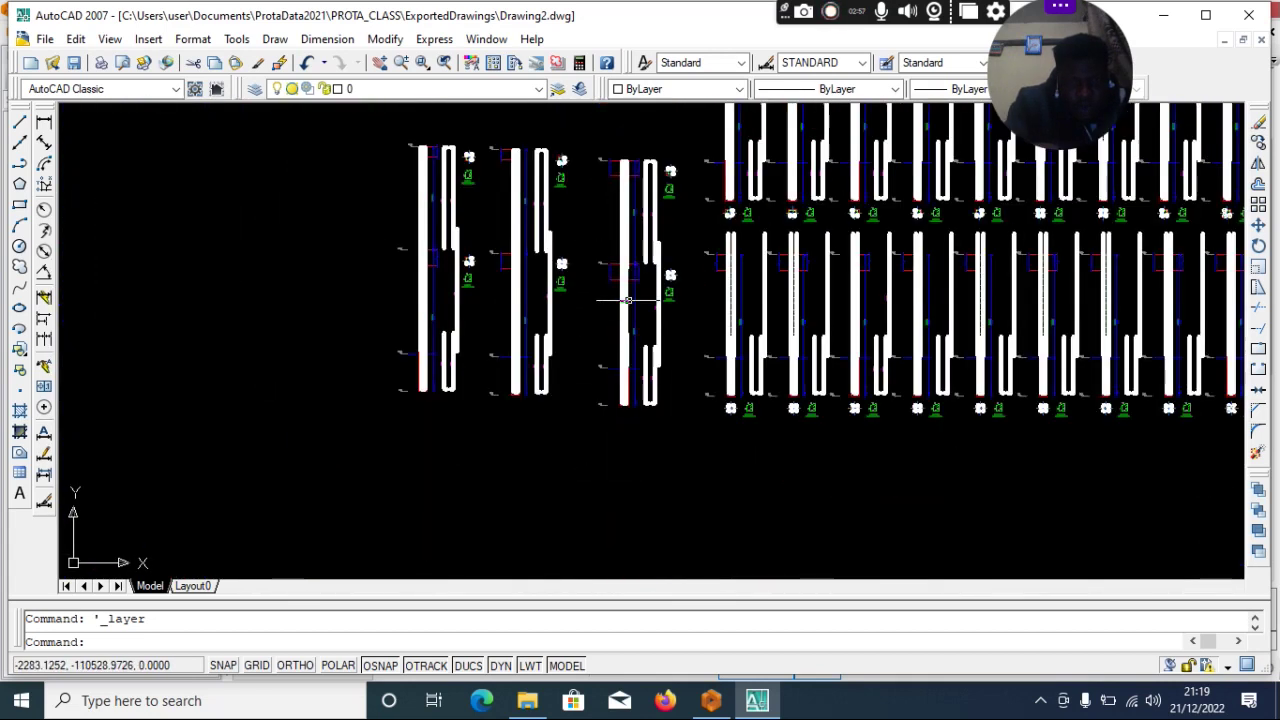
scroll(400, 330, up, 2)
scroll(440, 308, up, 4)
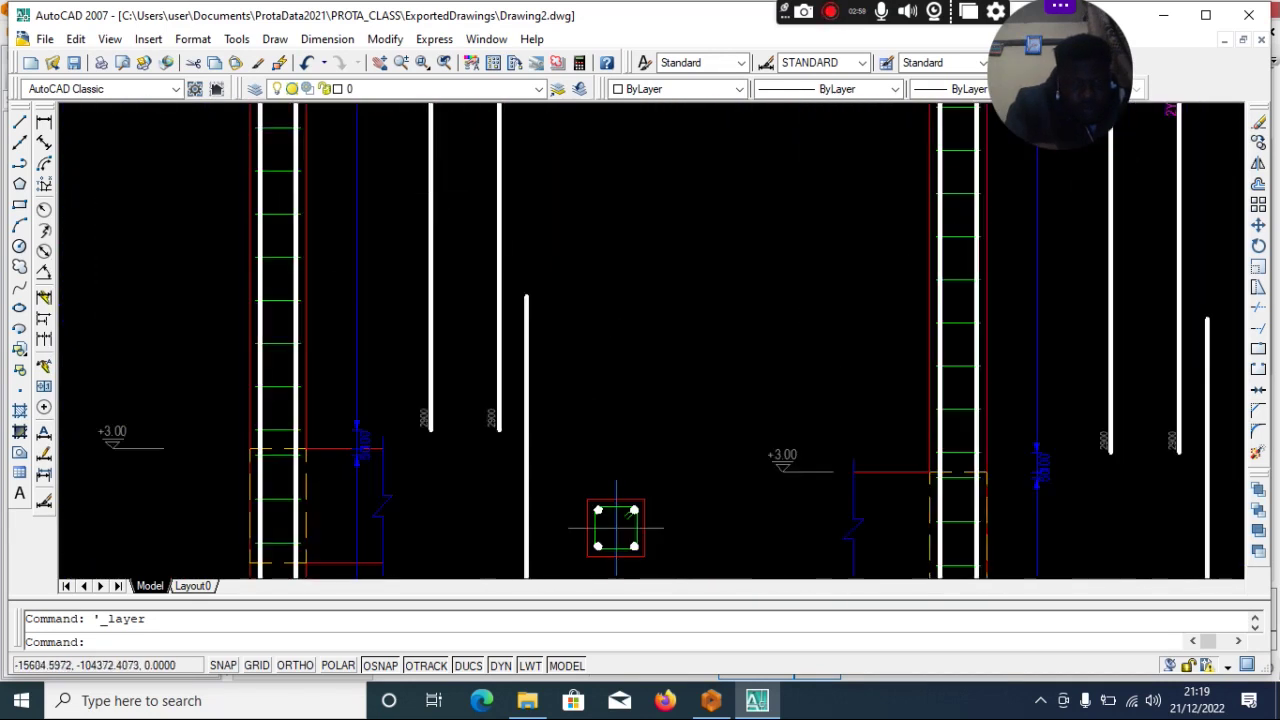
scroll(459, 304, down, 5)
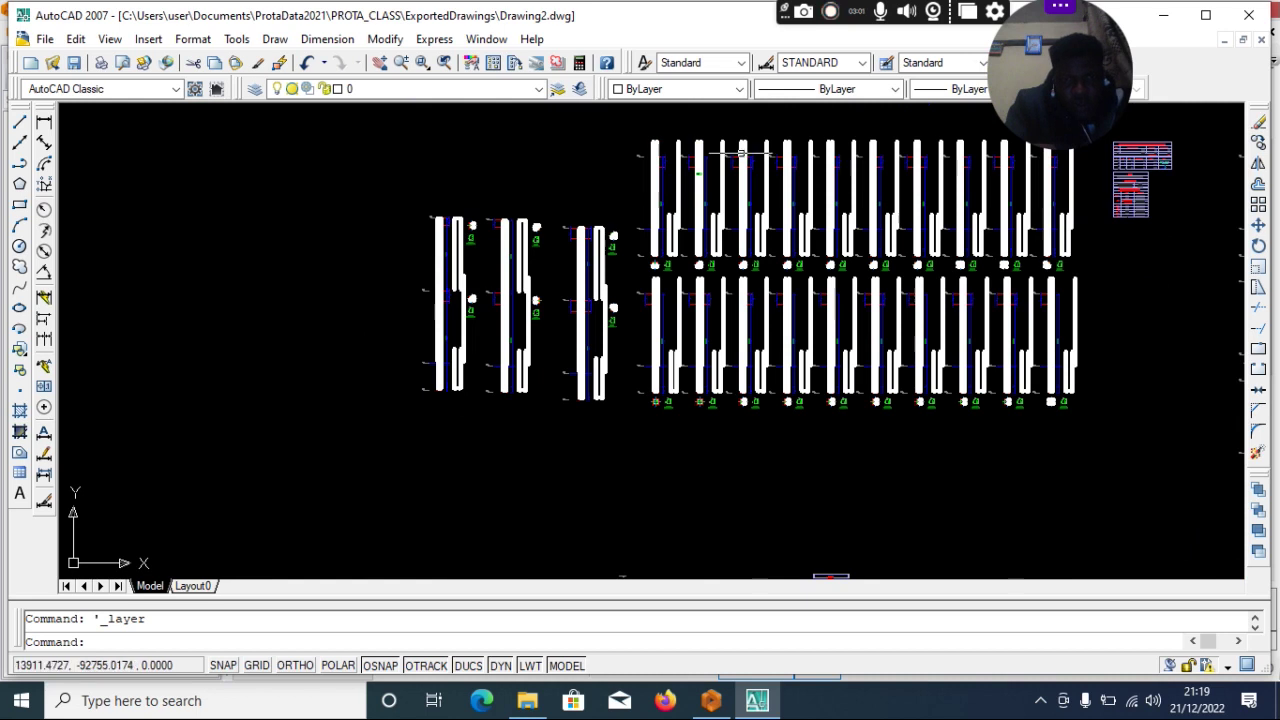
scroll(741, 152, up, 4)
scroll(686, 194, down, 7)
scroll(671, 223, up, 3)
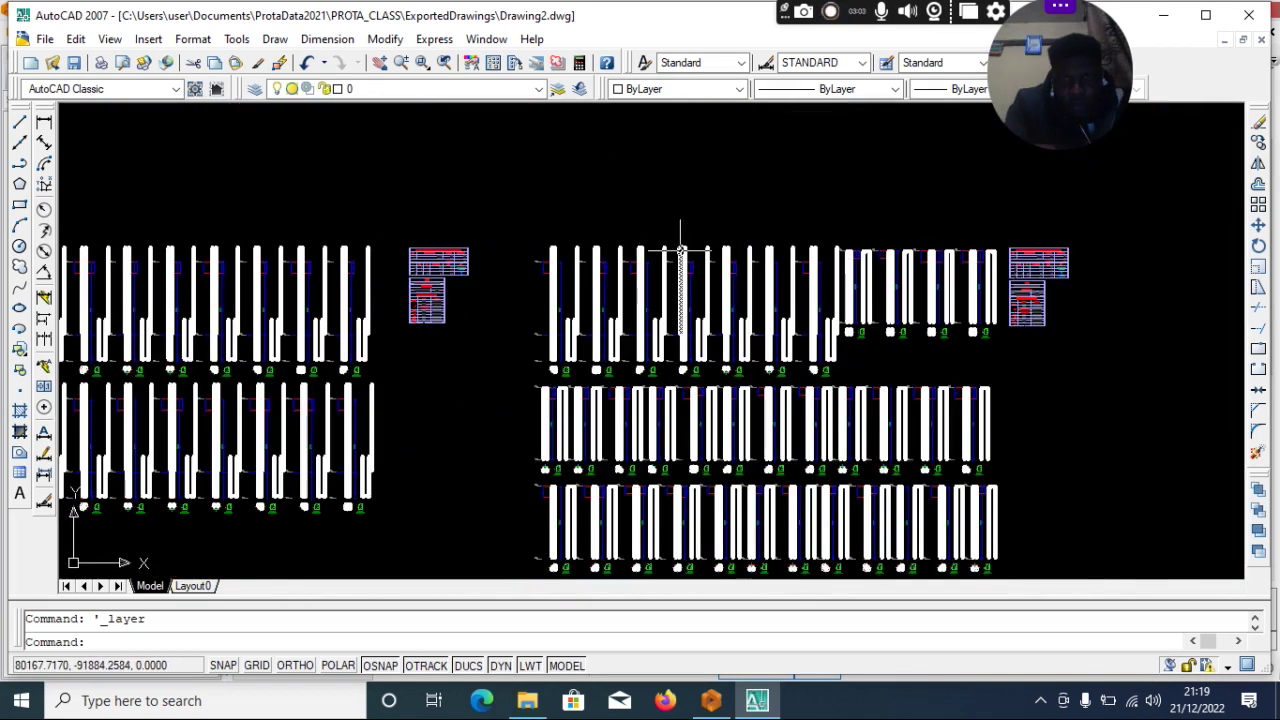
Review the beam detail sheets and the slab reinforcement bars and labels between axes 1C13X and 1C3X.
scroll(680, 250, down, 6)
scroll(600, 357, up, 4)
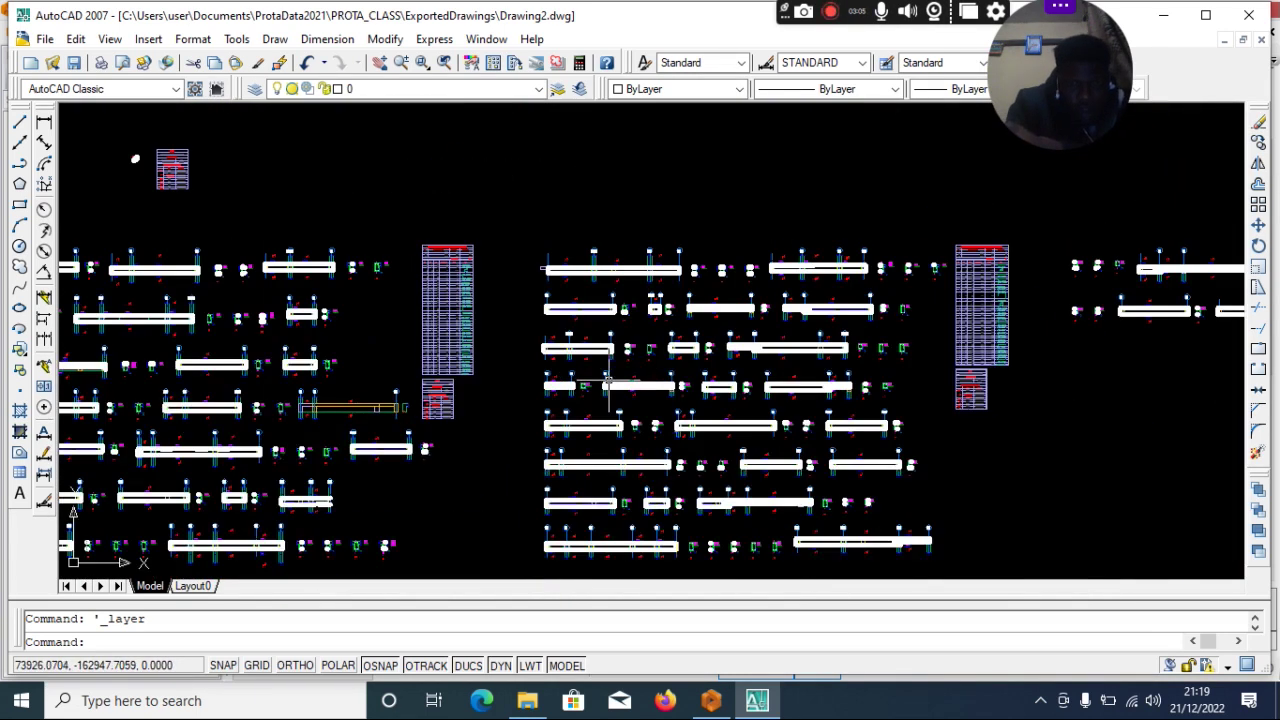
scroll(560, 300, down, 4)
scroll(586, 343, up, 2)
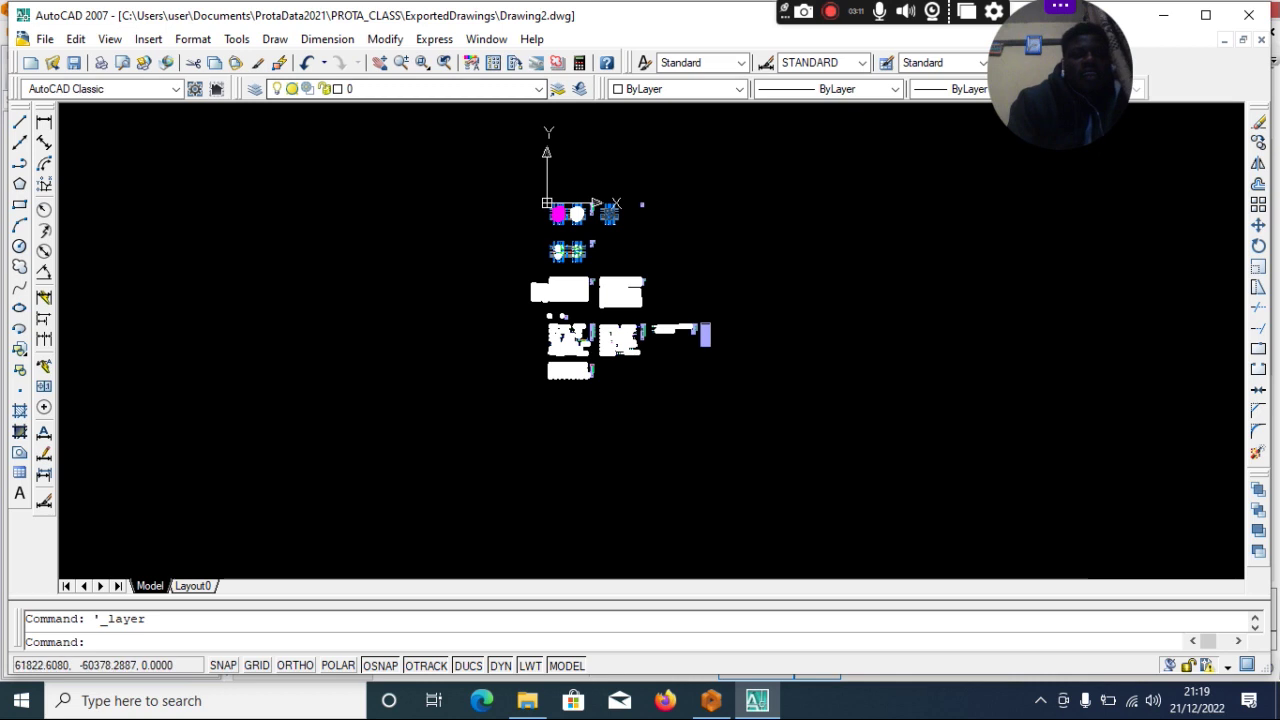
scroll(522, 256, up, 5)
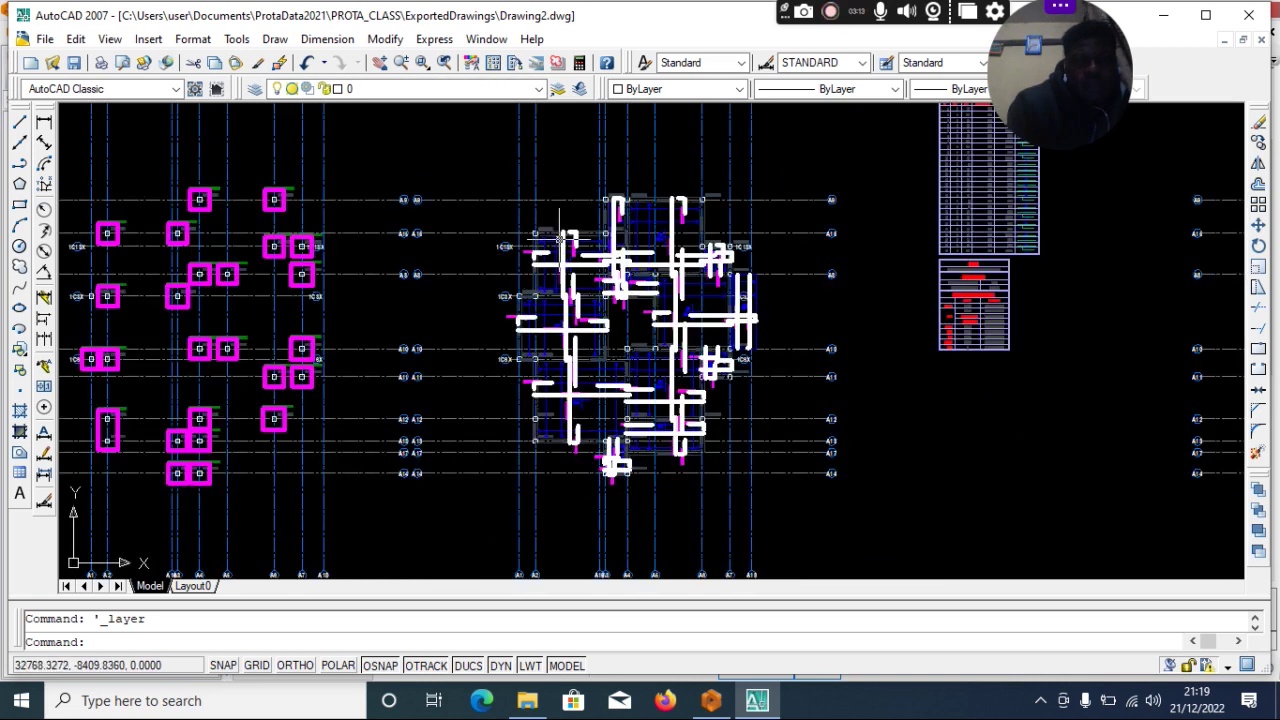
scroll(515, 262, up, 7)
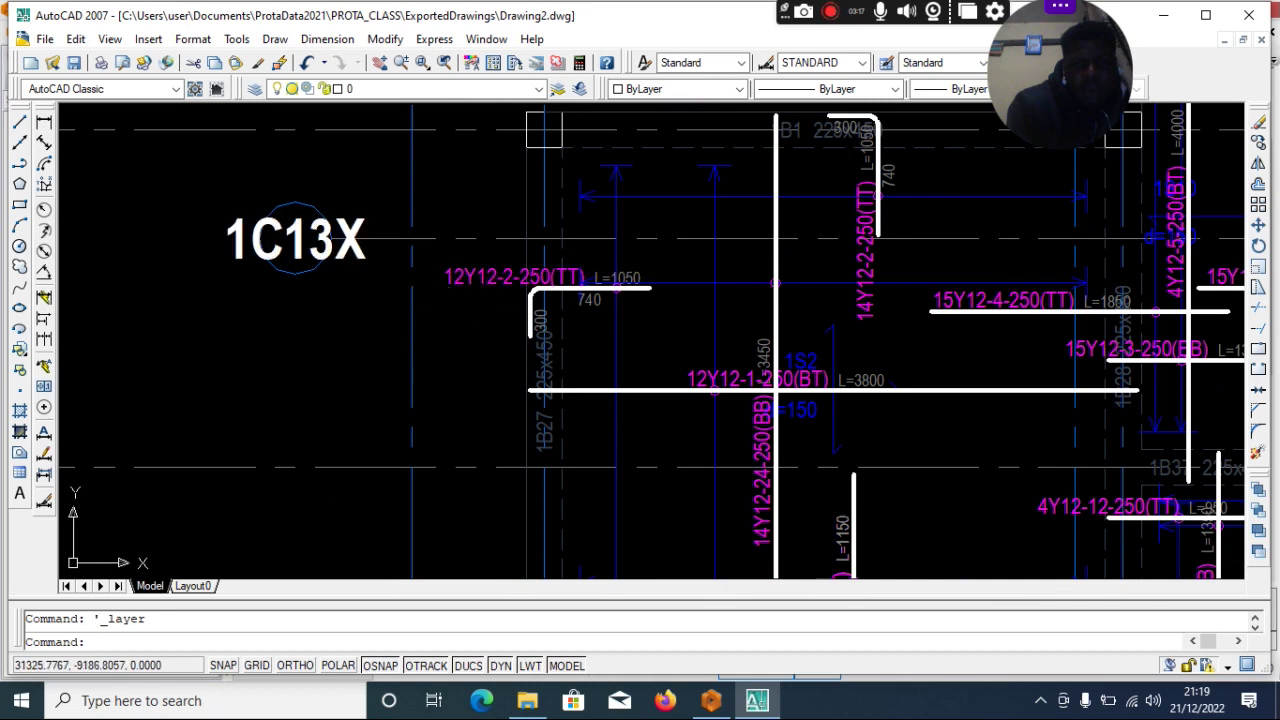
scroll(493, 271, down, 6)
scroll(405, 203, up, 5)
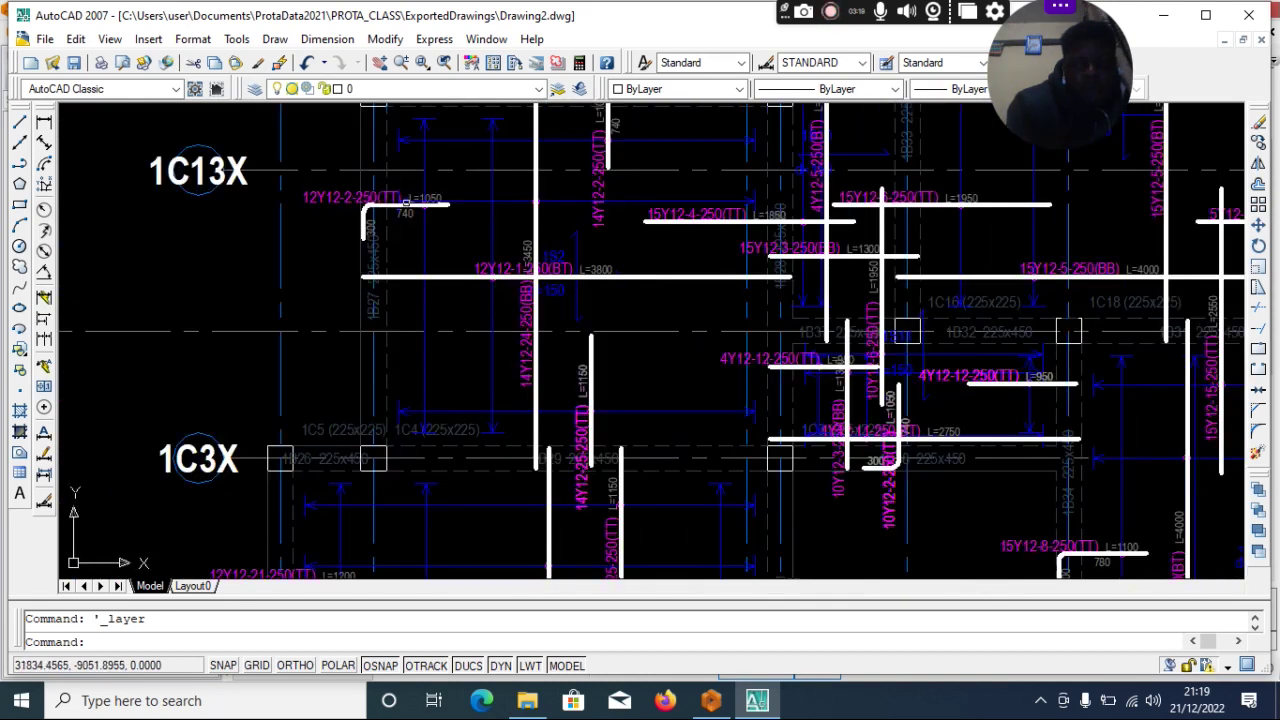
Move the 12Y12-2-250(TT) label near axis 1C13X horizontally about 3130 units away from the slab plan, using Ortho mode.
scroll(272, 156, down, 6)
scroll(290, 175, up, 7)
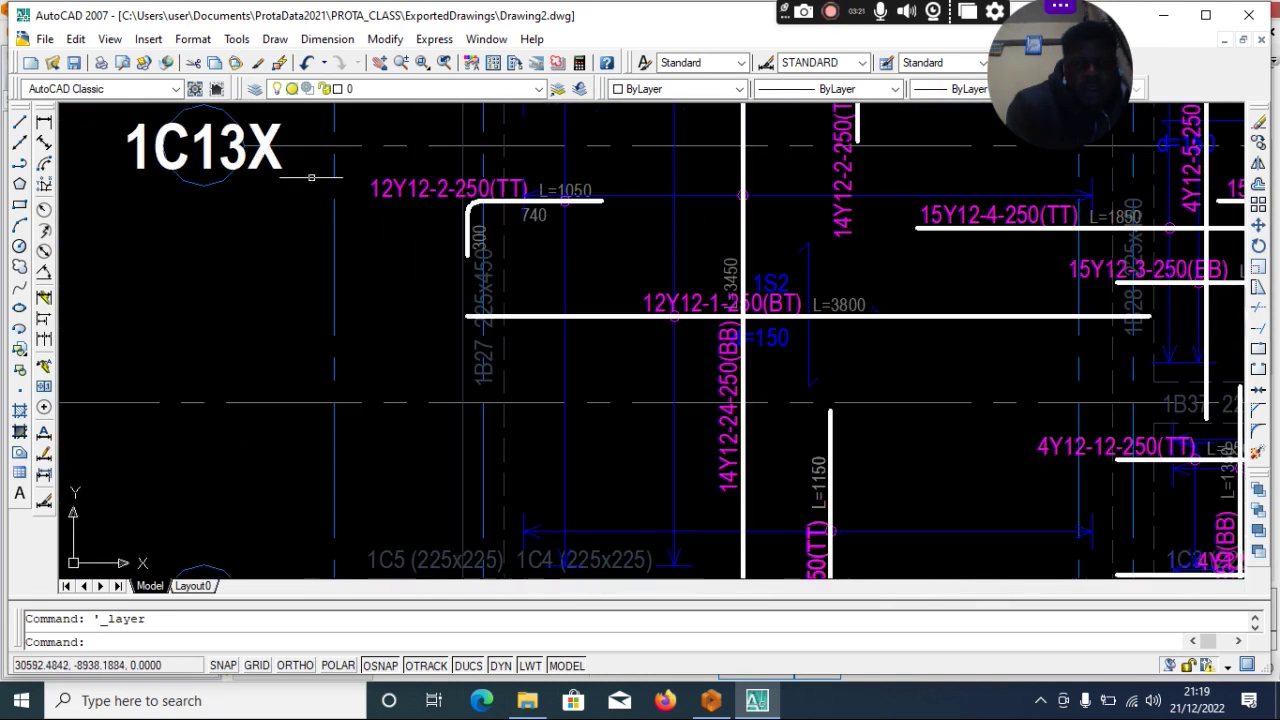
click(396, 187)
right_click(392, 216)
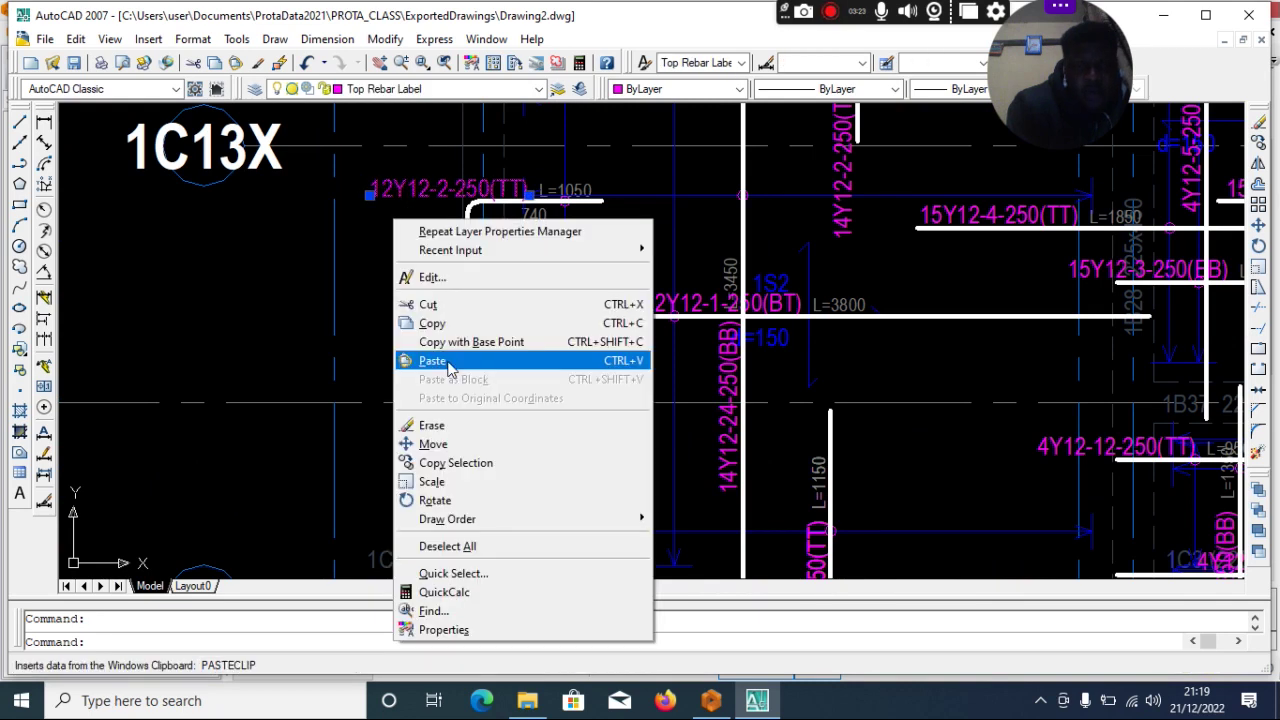
click(430, 443)
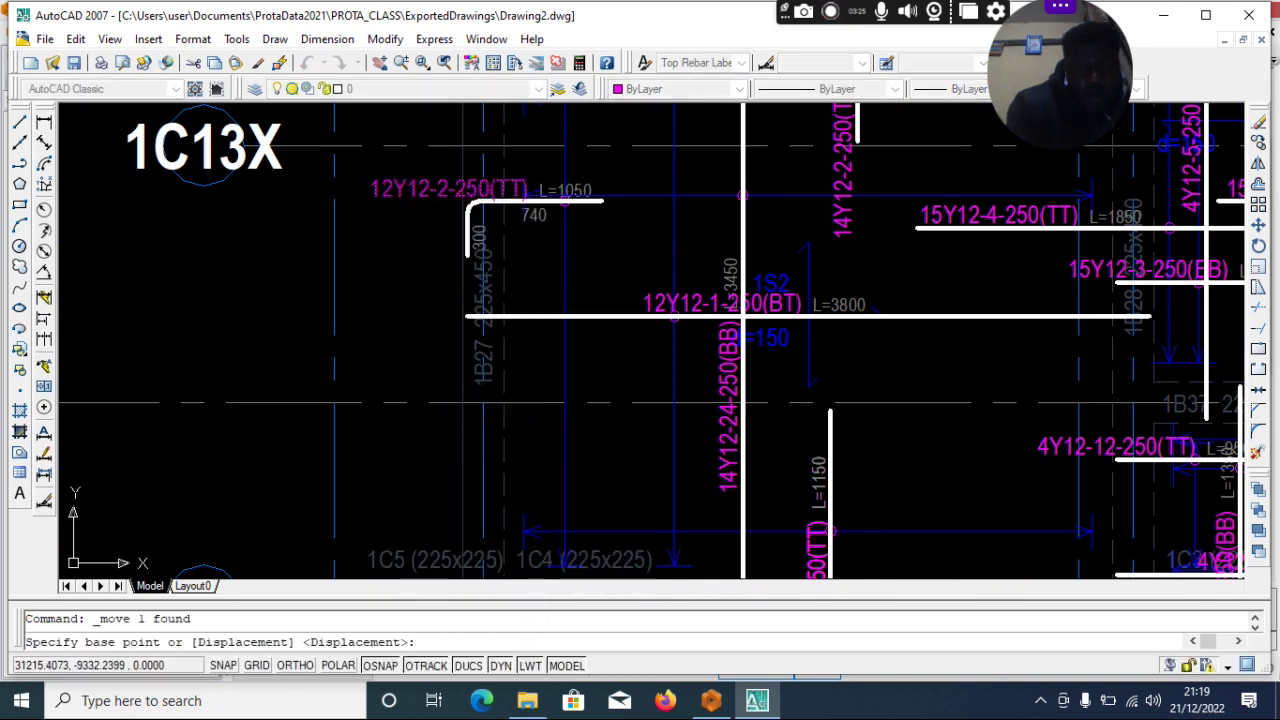
click(417, 248)
scroll(462, 298, down, 3)
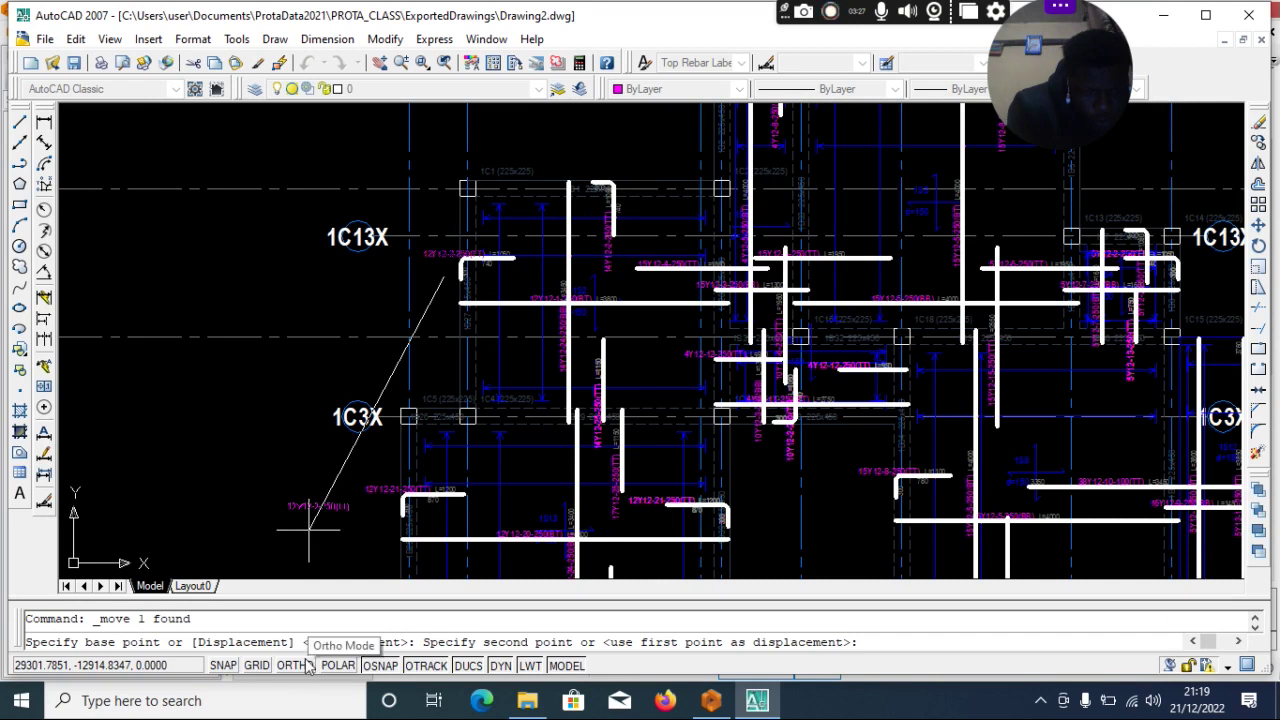
click(305, 666)
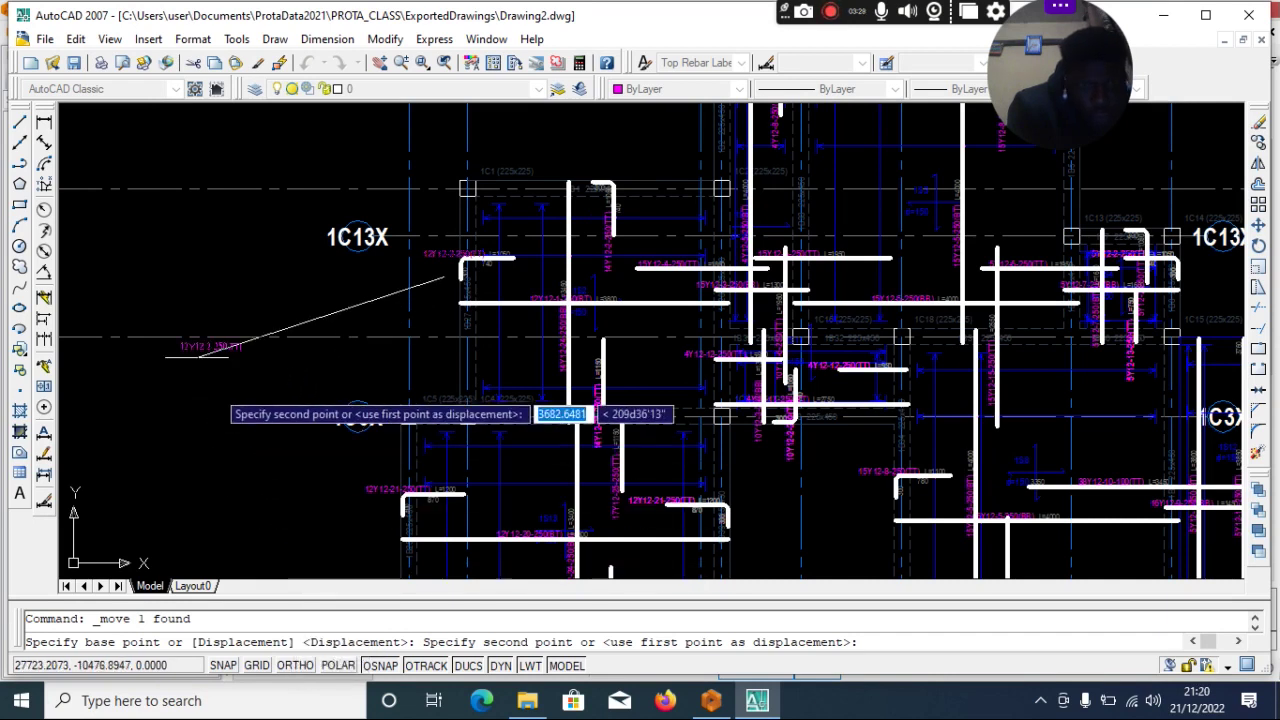
click(294, 667)
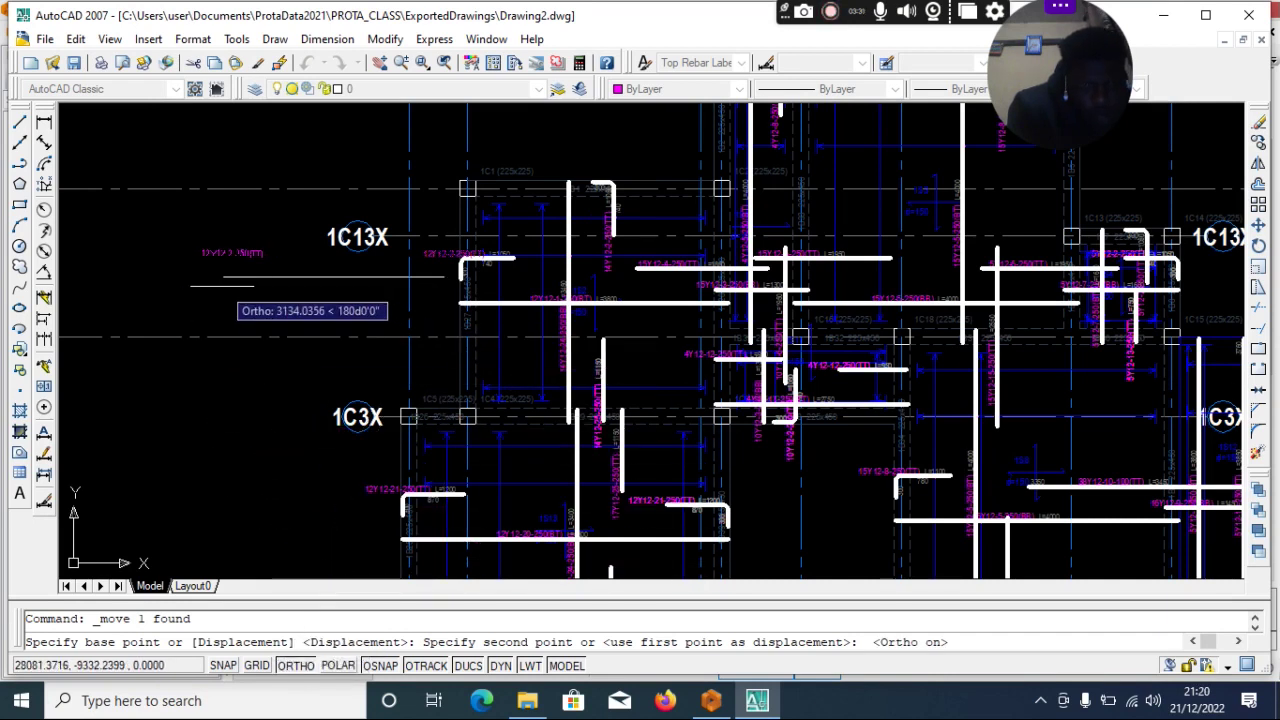
click(223, 286)
Examine the hooked bar near axis 1C13X without its label and the surrounding slab reinforcement plan.
scroll(548, 265, up, 3)
scroll(385, 238, up, 4)
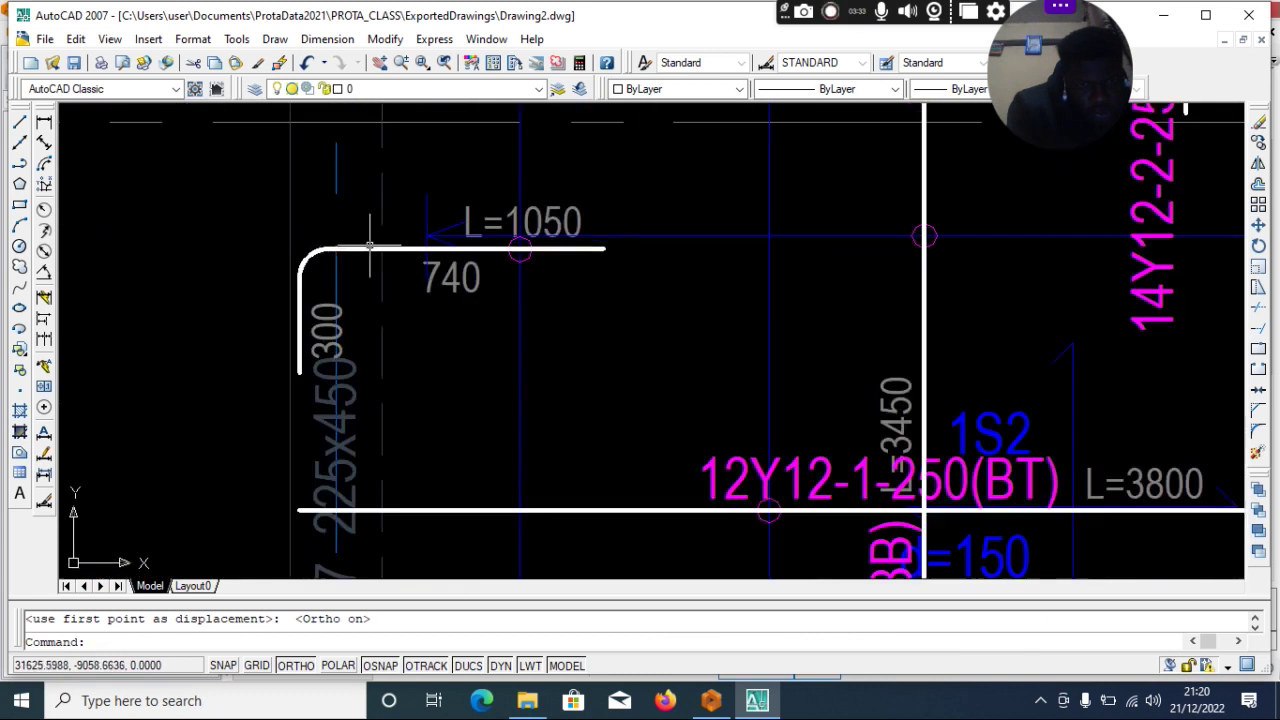
scroll(520, 250, down, 8)
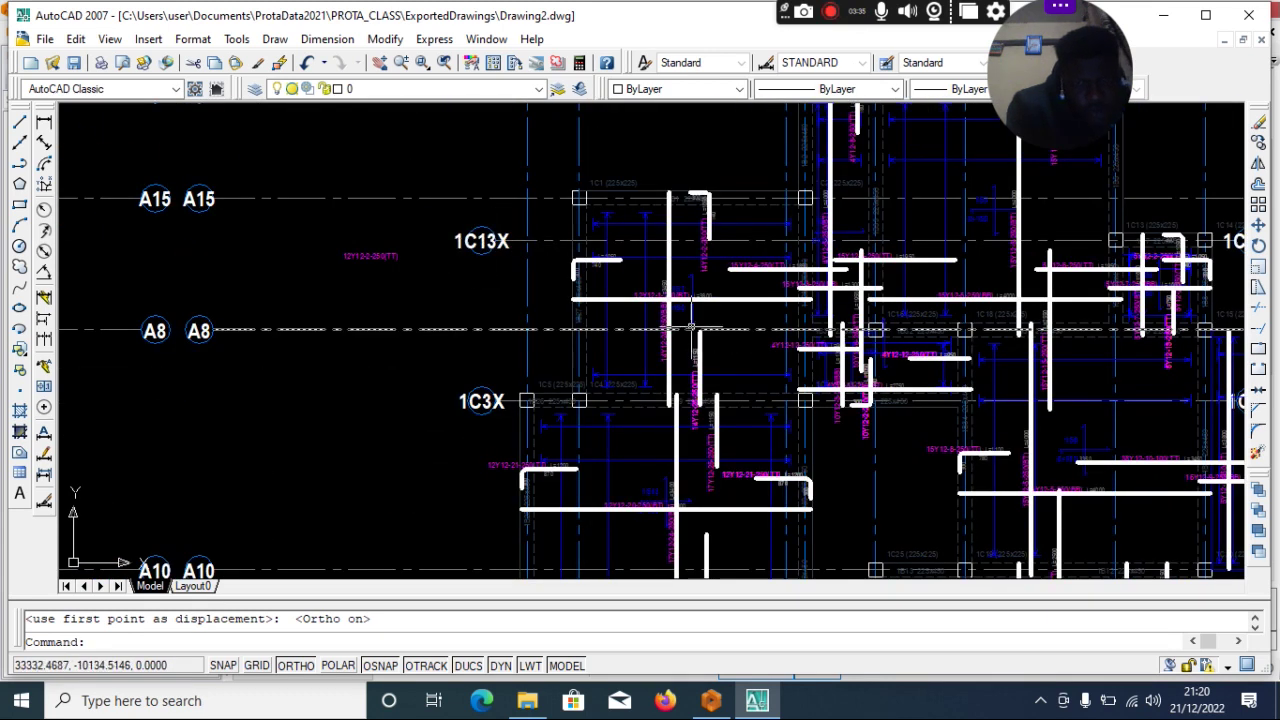
scroll(745, 310, up, 2)
scroll(638, 258, down, 5)
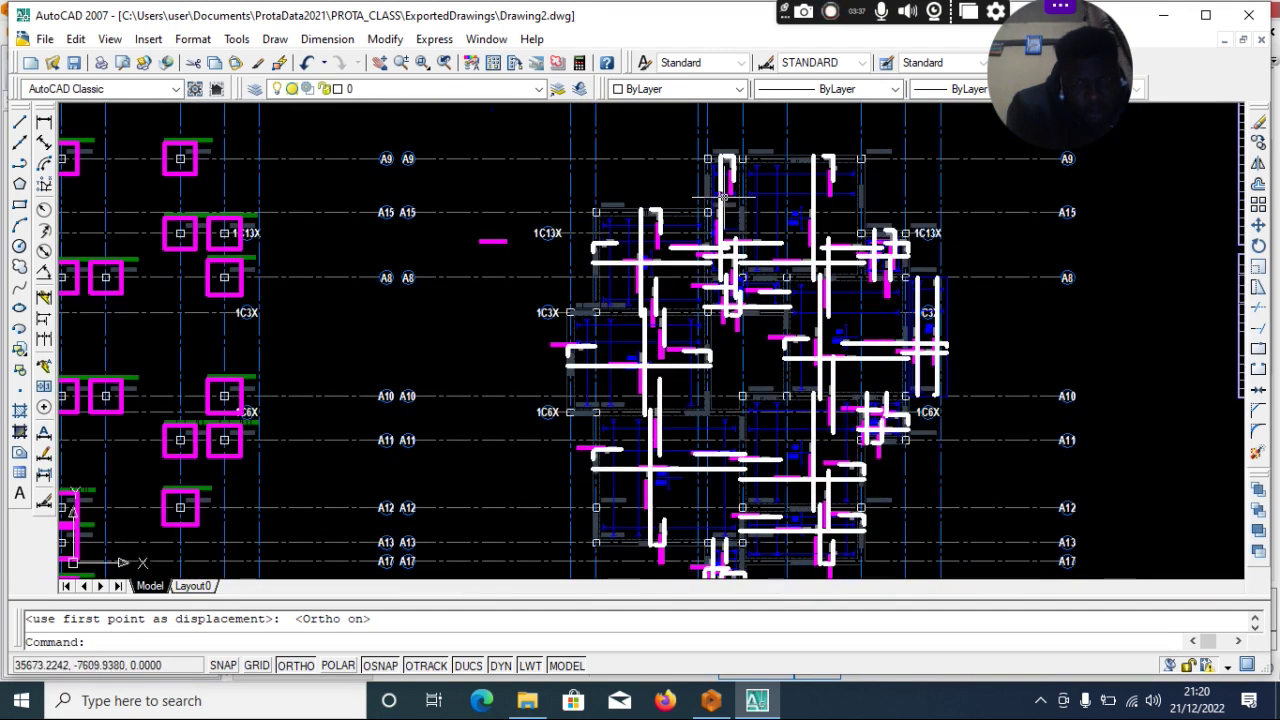
scroll(560, 345, down, 5)
scroll(603, 343, up, 3)
scroll(603, 343, down, 3)
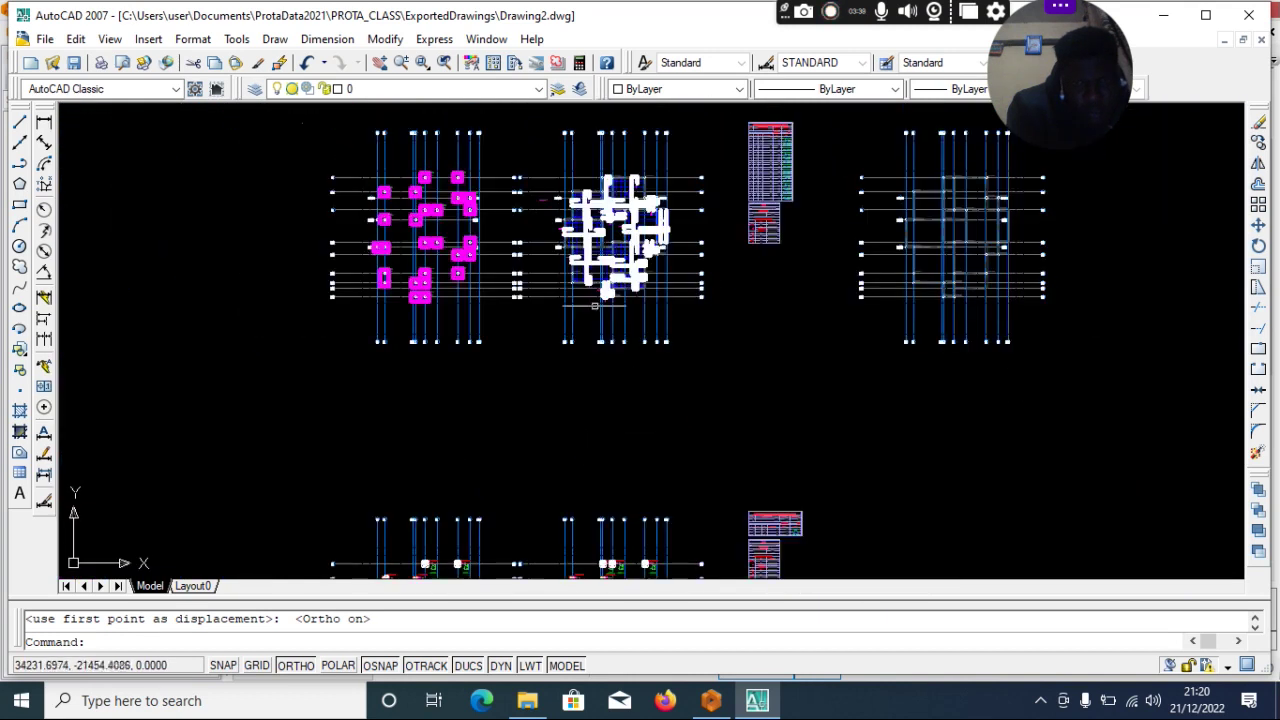
Select the 12Y12-21-250(TT) label at the hooked bar between axes 1C3X and 1C6X.
scroll(595, 307, up, 4)
scroll(400, 170, up, 3)
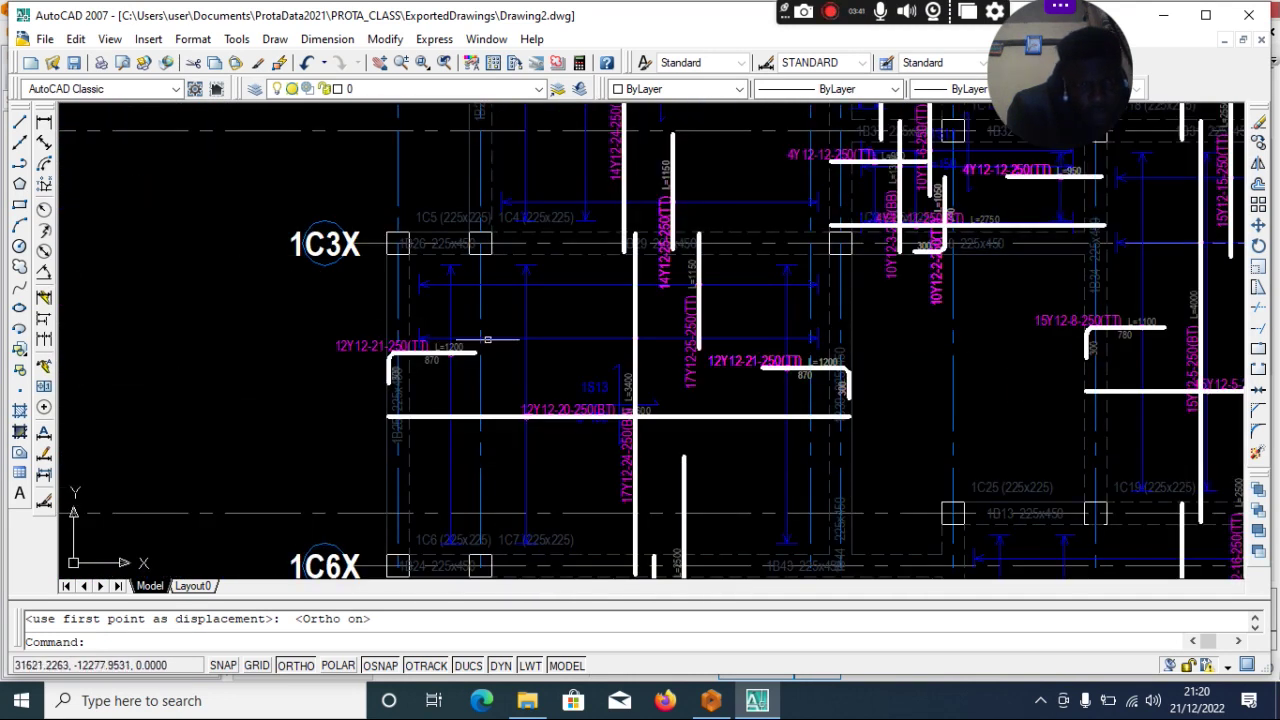
click(340, 347)
right_click(314, 251)
click(257, 314)
drag(258, 321, 286, 323)
scroll(472, 300, down, 6)
scroll(472, 300, up, 3)
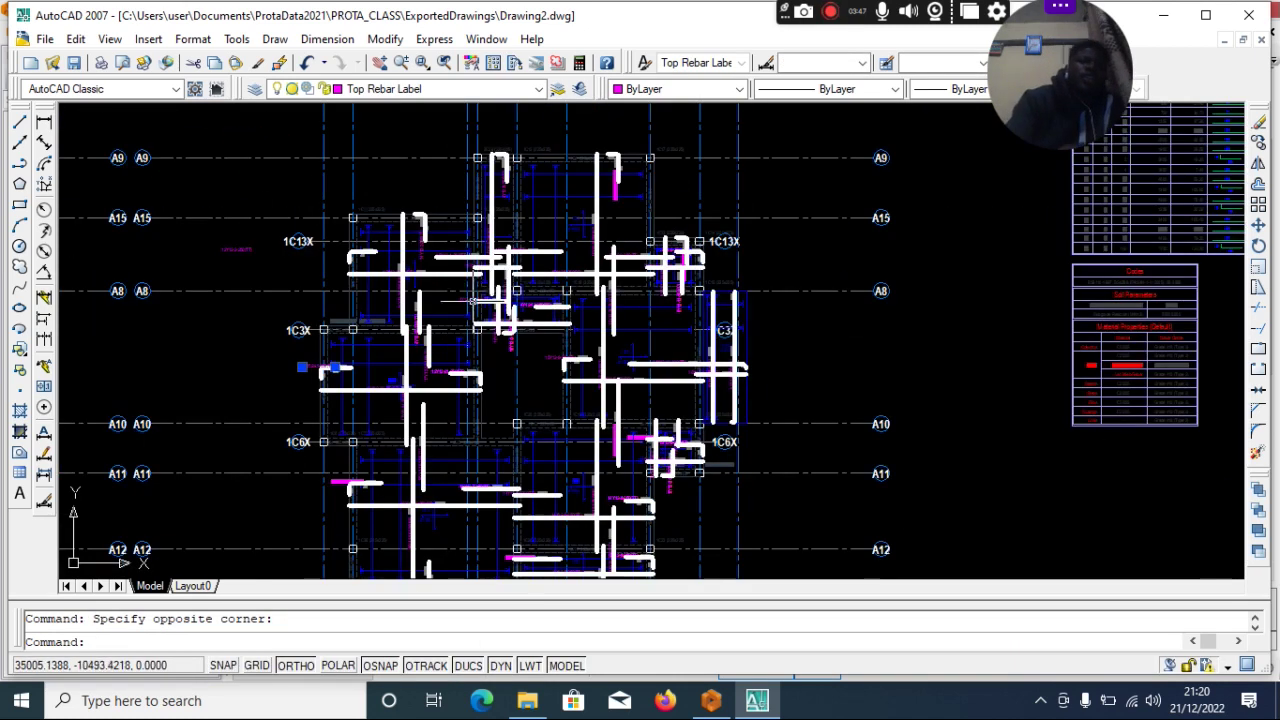
scroll(530, 268, down, 8)
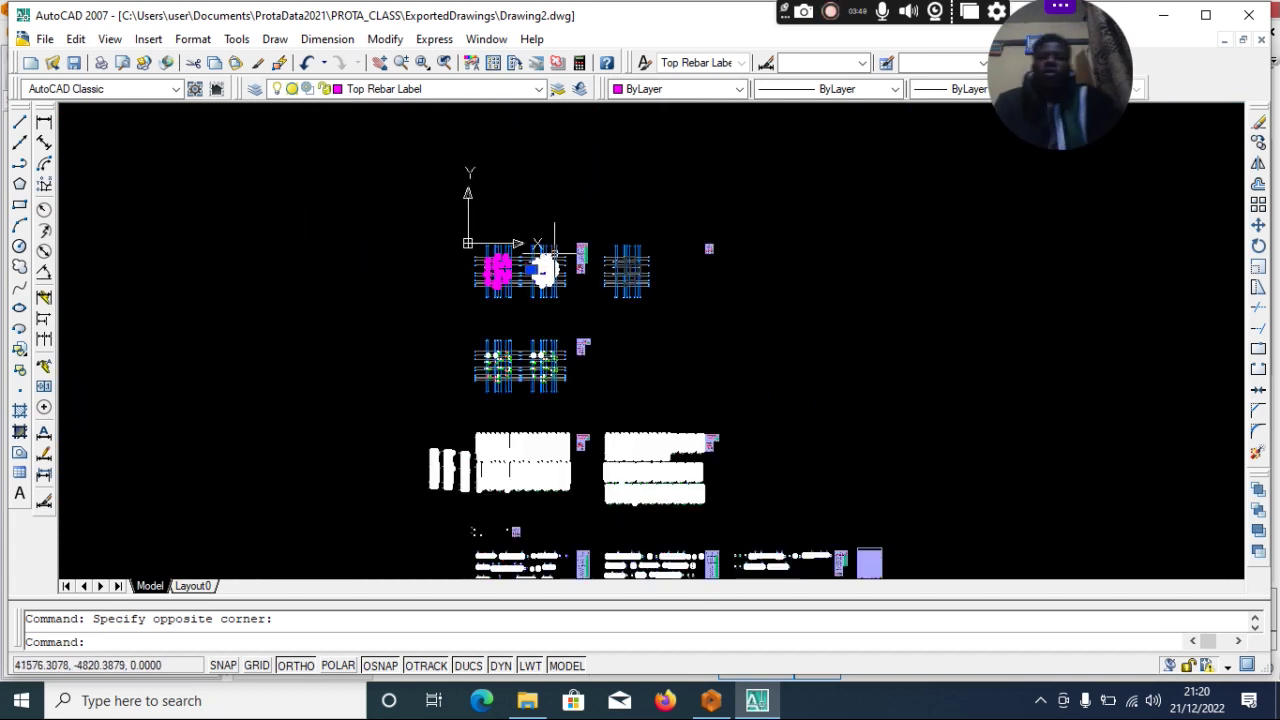
scroll(640, 278, up, 10)
scroll(559, 300, down, 14)
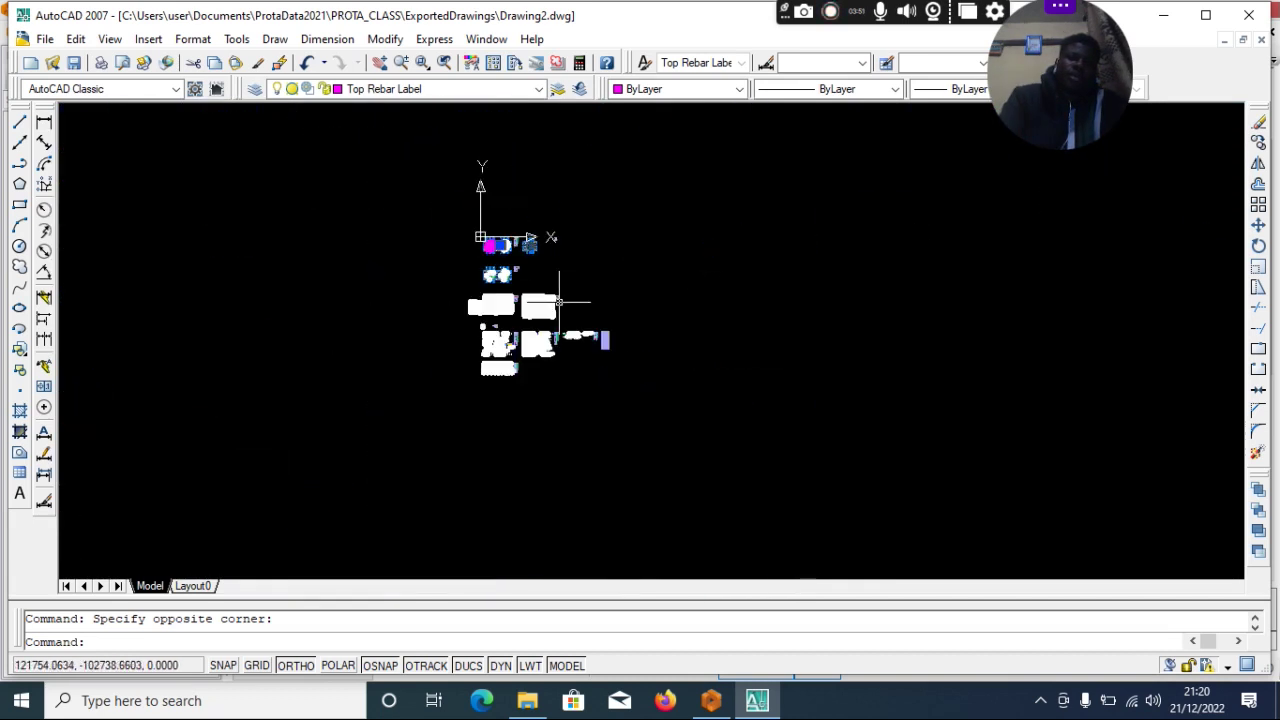
scroll(458, 357, up, 3)
scroll(435, 326, down, 5)
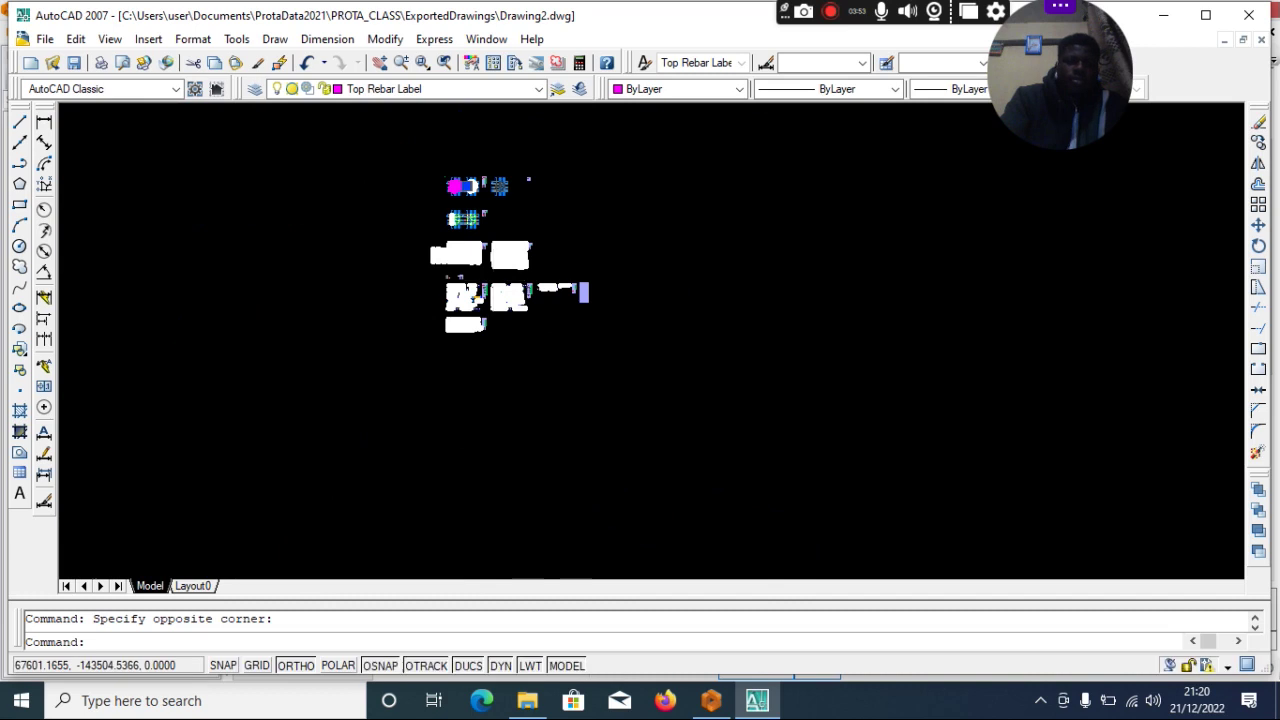
scroll(494, 280, up, 5)
scroll(495, 280, up, 3)
scroll(500, 271, down, 6)
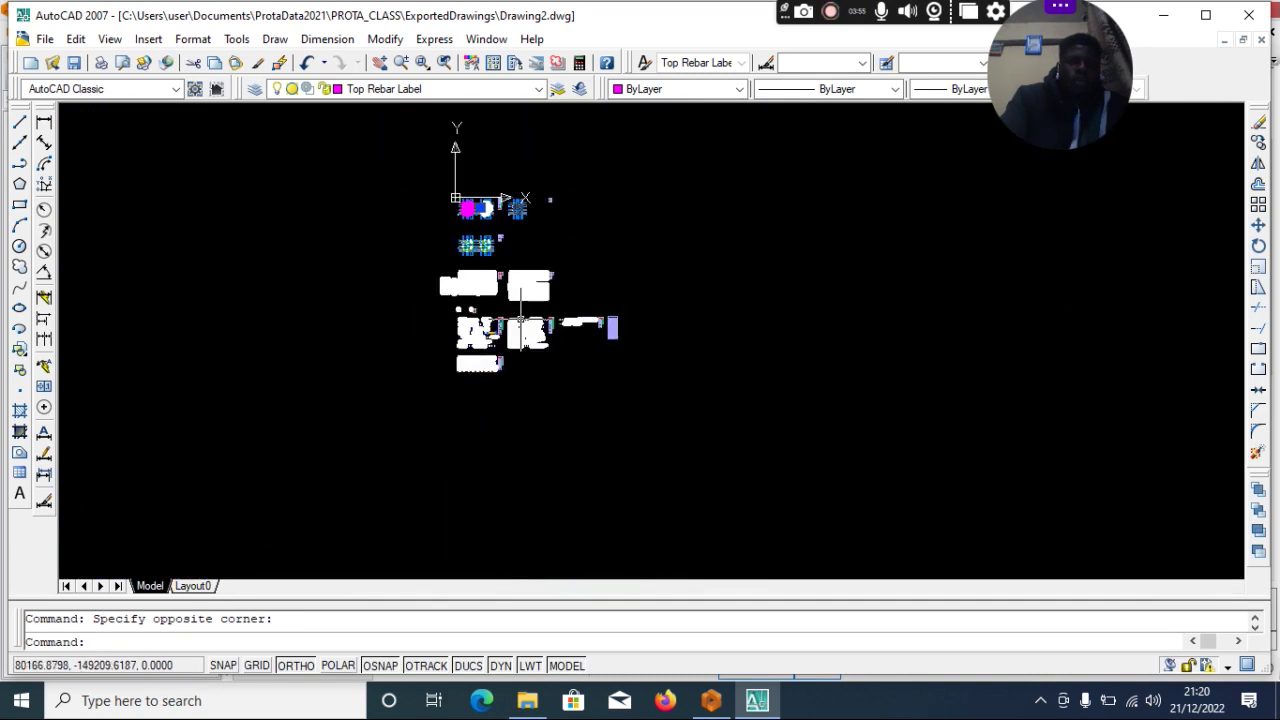
scroll(447, 181, up, 3)
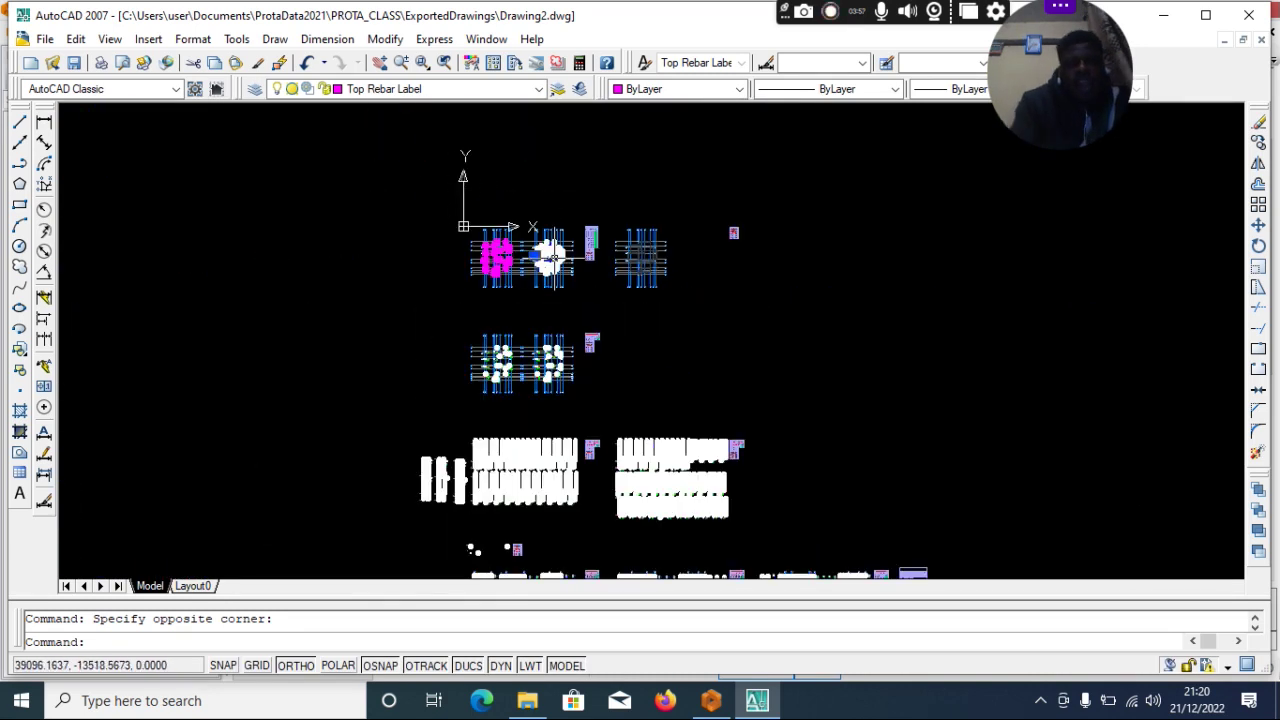